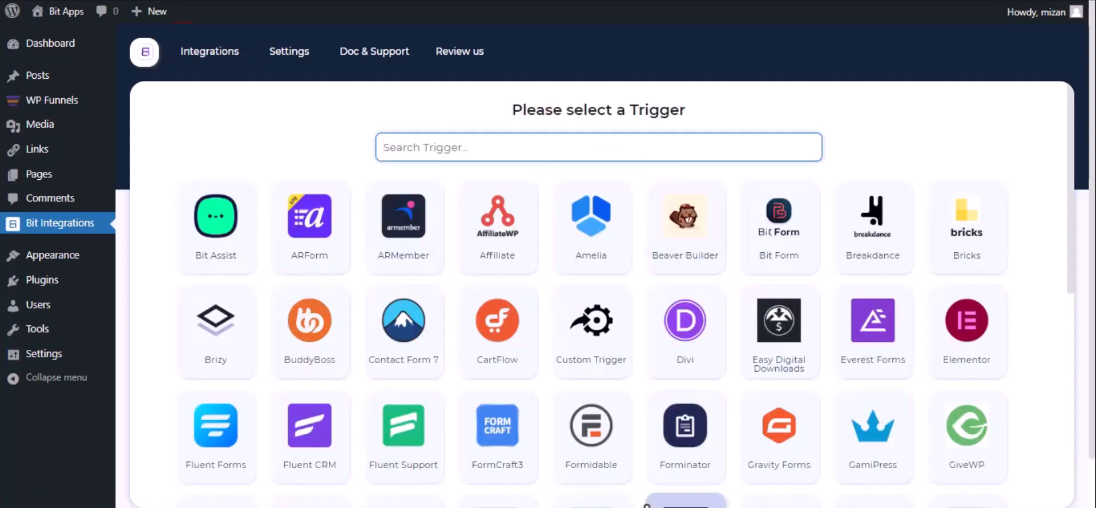
Set WPFunnels as the trigger, copy its webhook URL and start fetching incoming webhook data
type("wp")
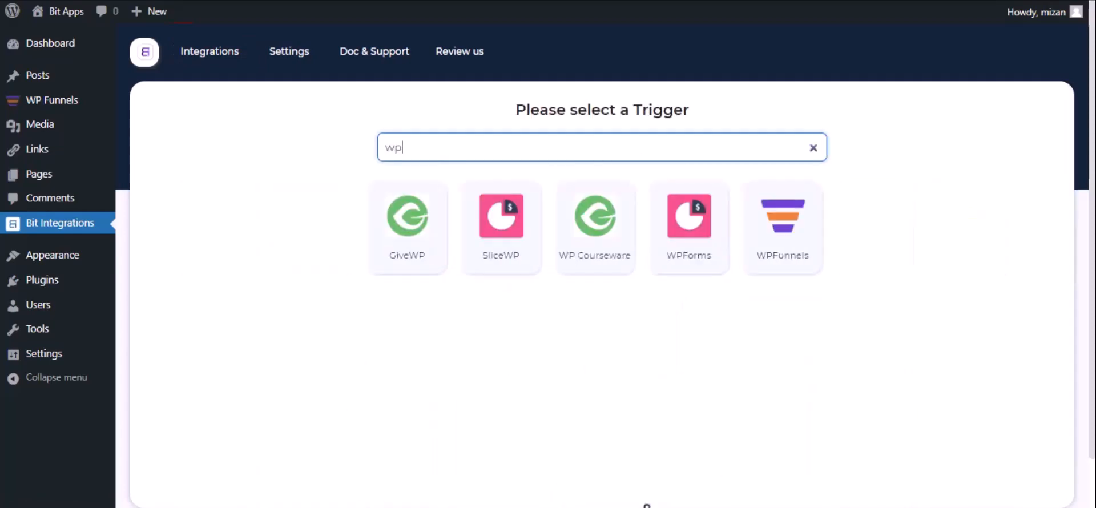
left_click(768, 251)
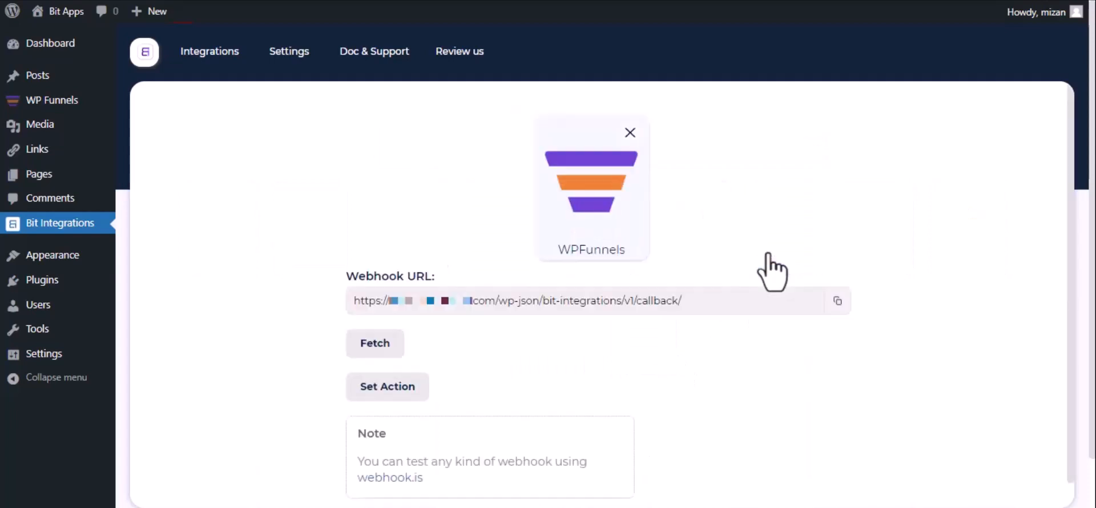
left_click(836, 303)
left_click(361, 349)
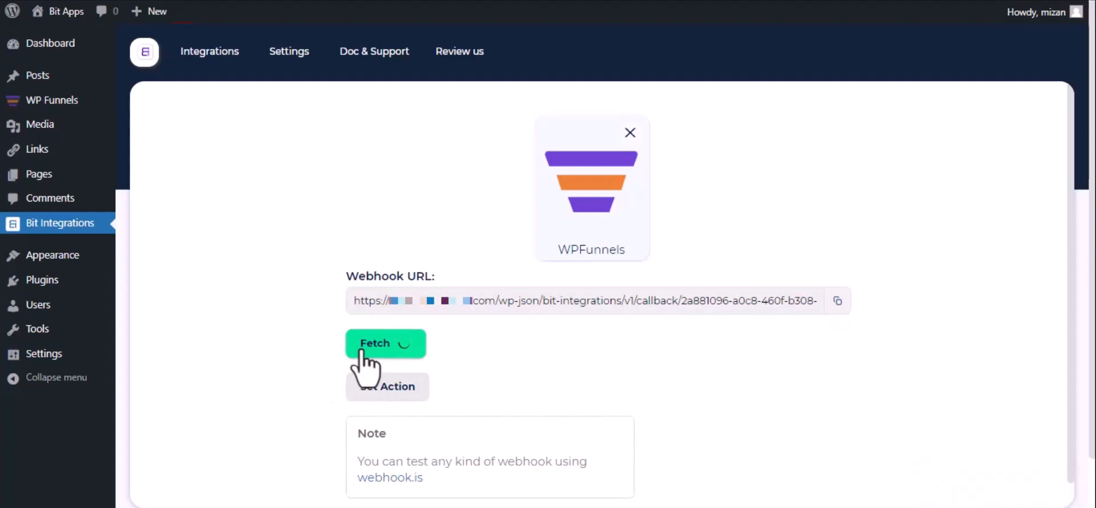
Open the eBook Elementor funnel's webhook list and start adding a new webhook
key("ctrl+Tab")
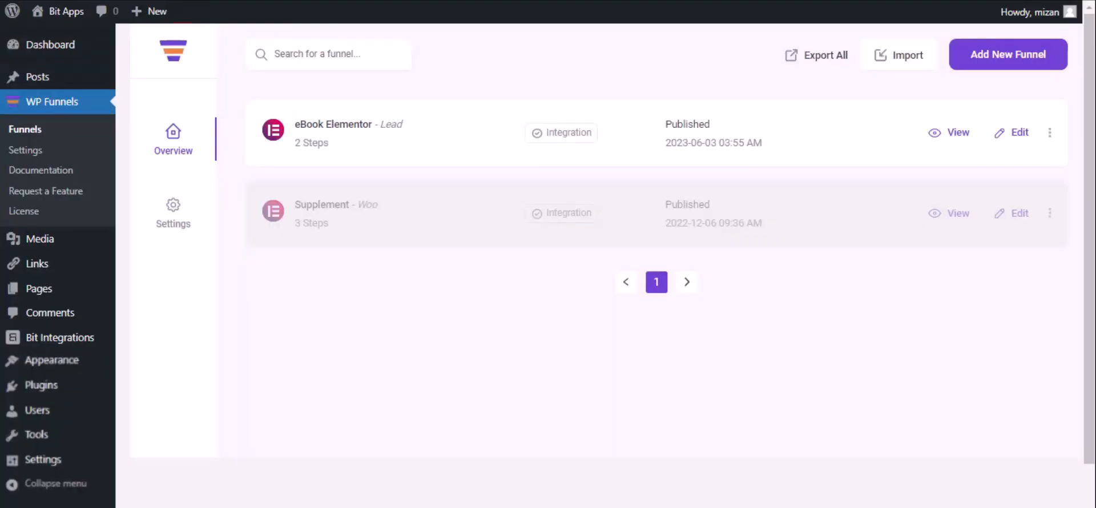
left_click(1020, 132)
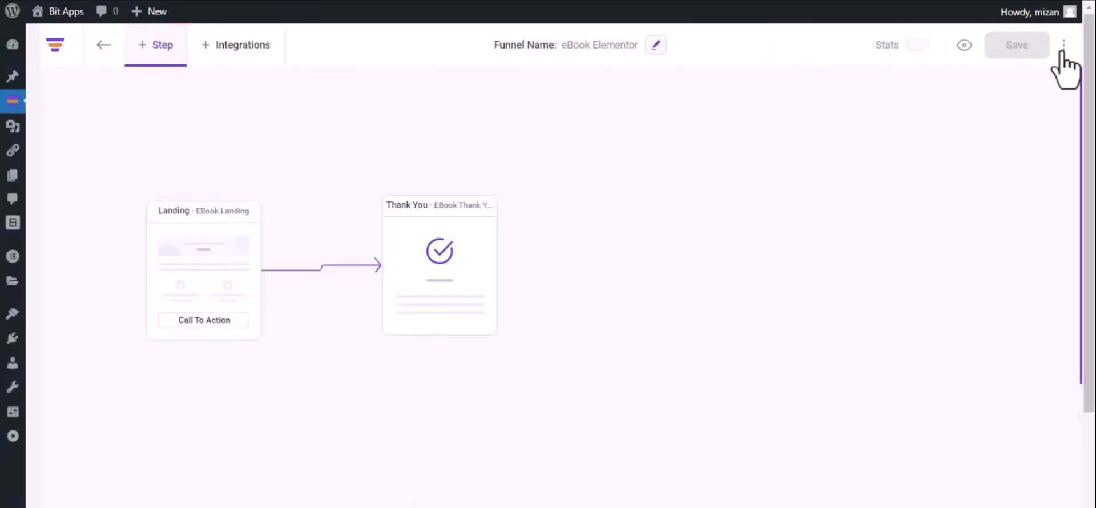
left_click(1063, 48)
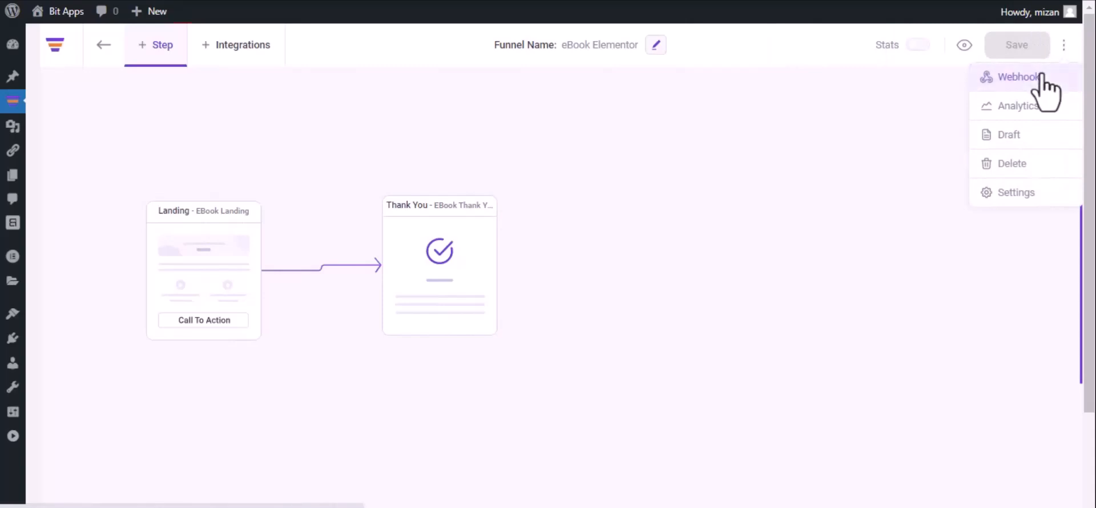
left_click(1045, 86)
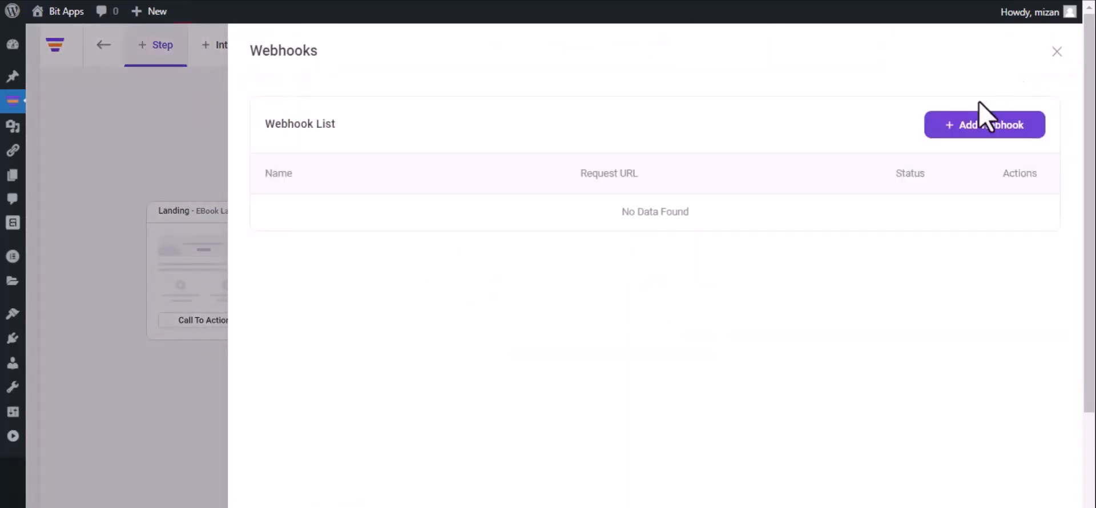
left_click(979, 131)
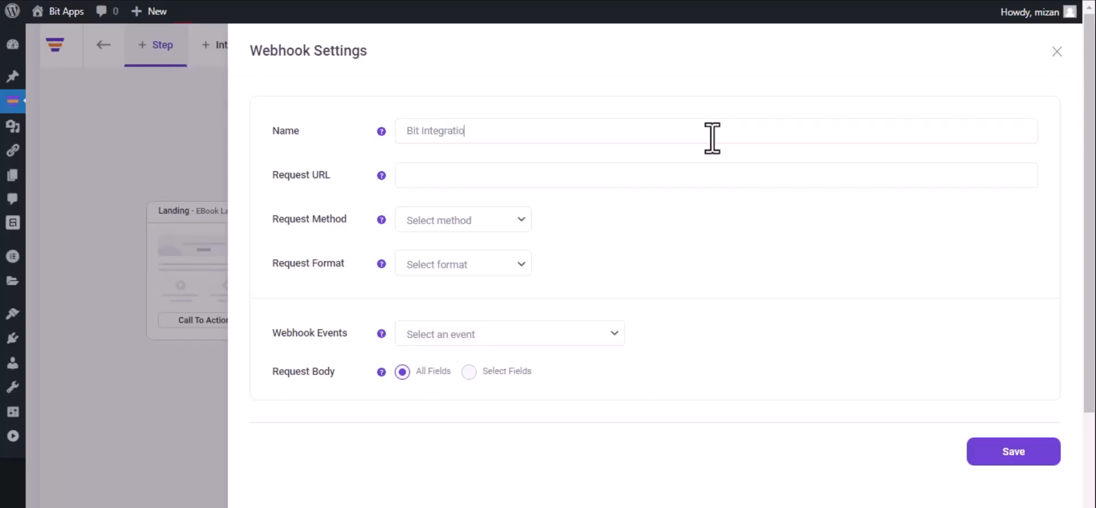
Give the webhook the pasted callback URL, POST method, JSON format and the After Optin Form Submitted (eBook Landing) event
left_click(546, 174)
key("ctrl+v")
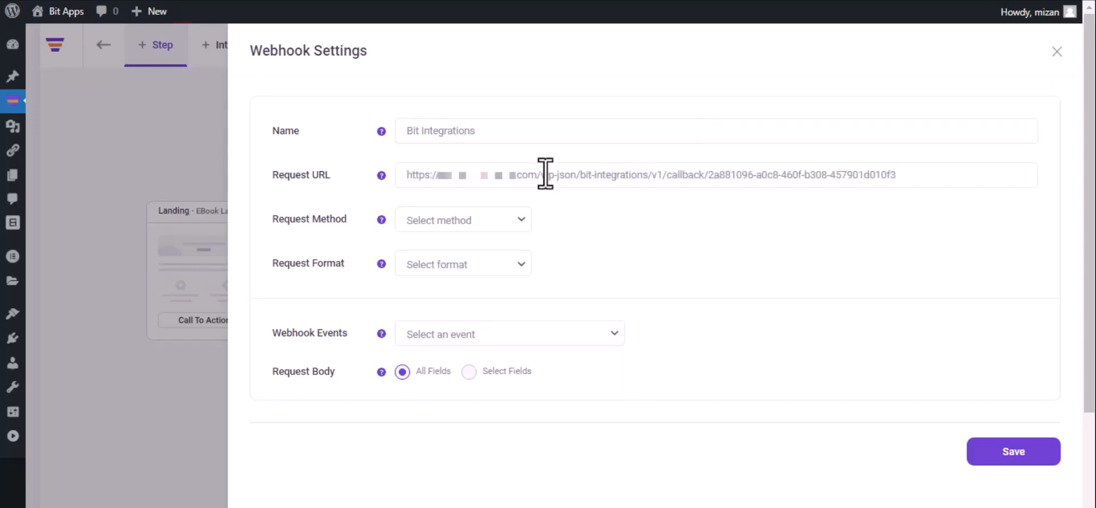
left_click(467, 225)
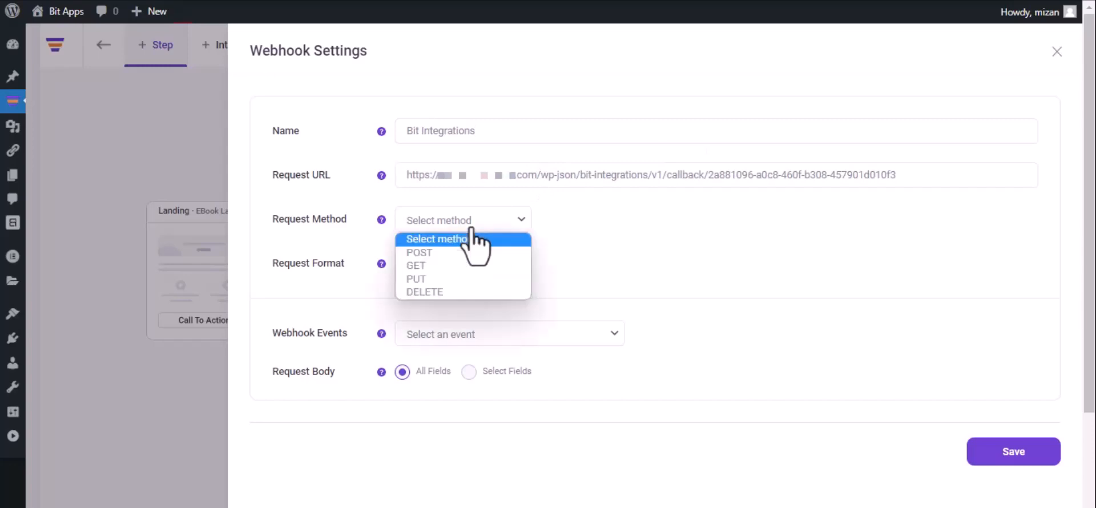
left_click(461, 253)
left_click(462, 260)
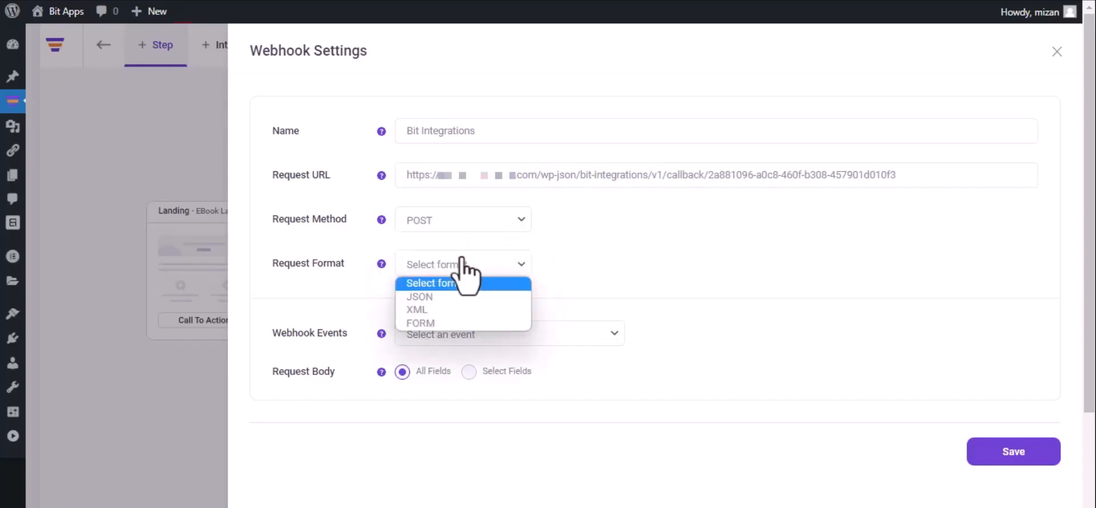
left_click(457, 297)
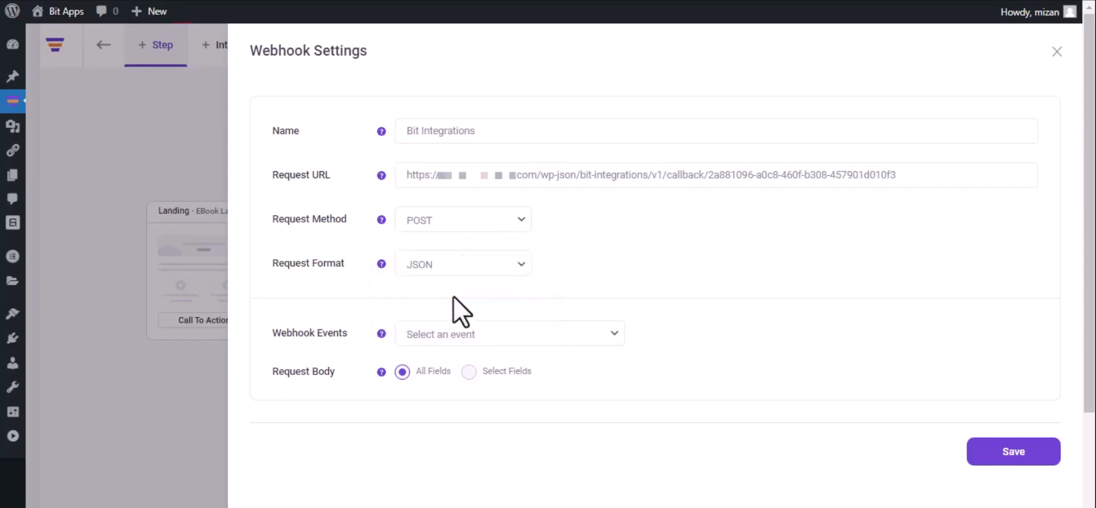
left_click(481, 336)
left_click(479, 368)
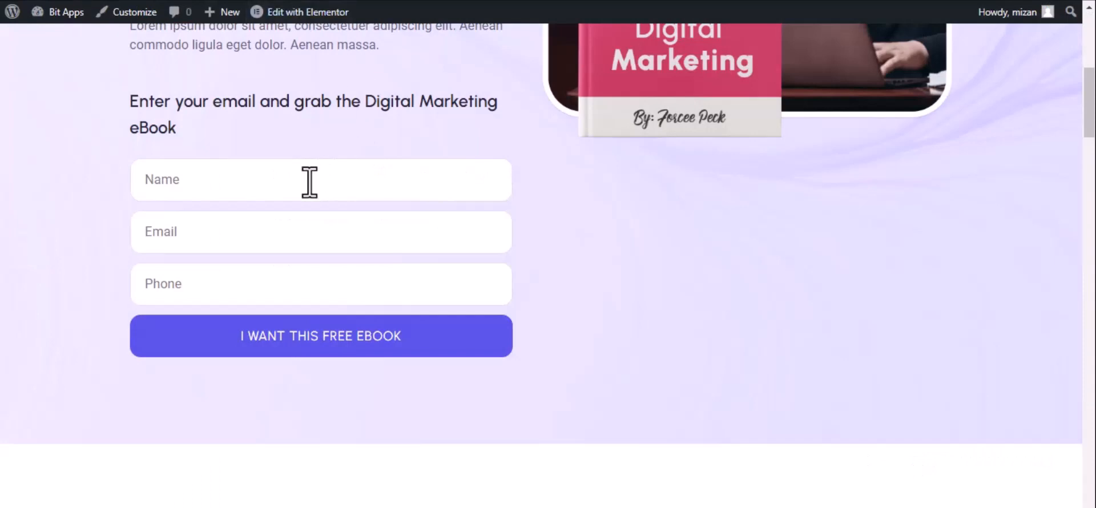
left_click(309, 182)
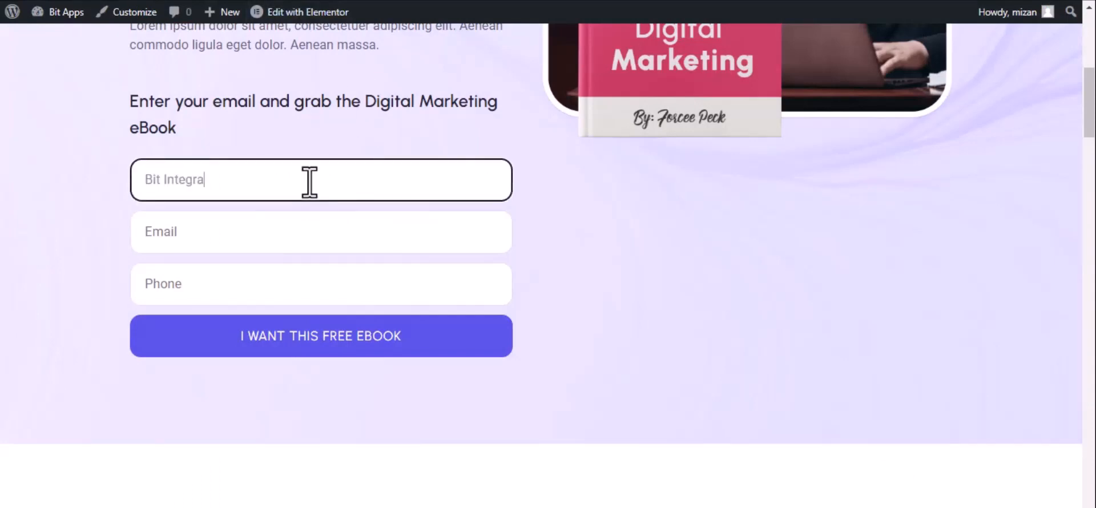
Submit the eBook optin form with name Bit Integrations, an e-mail and a phone number, then go back to Bit Integrations
left_click(242, 242)
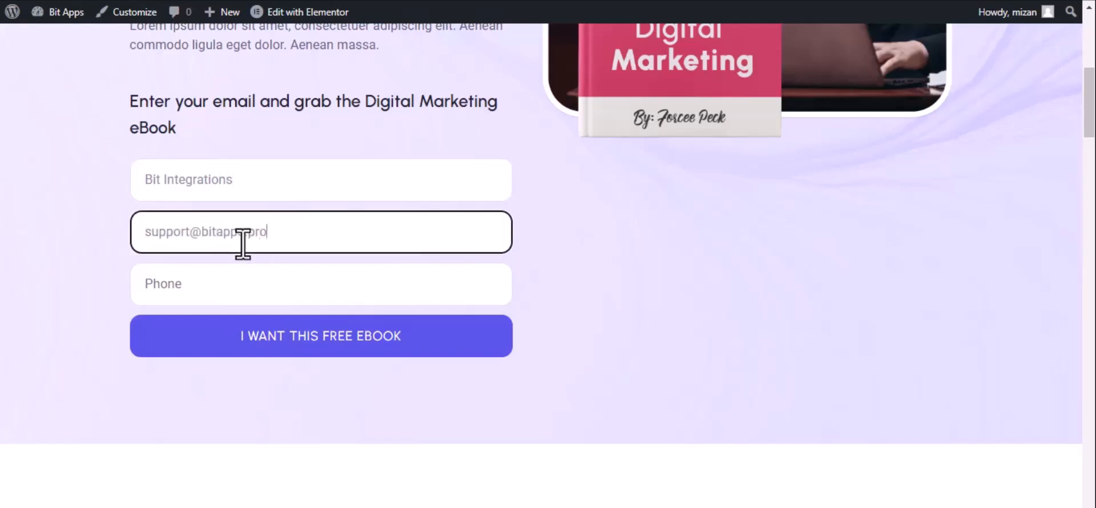
left_click(245, 284)
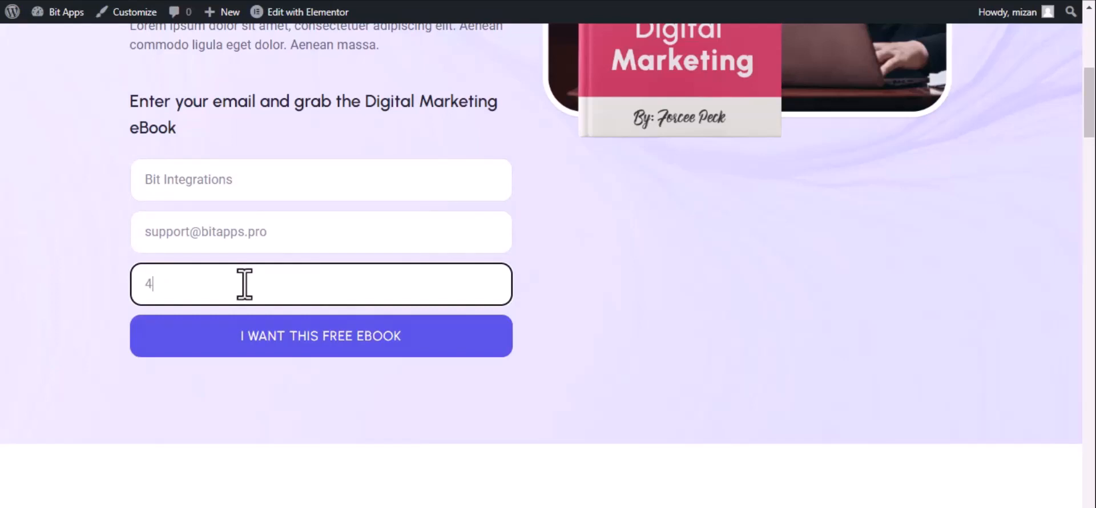
left_click(281, 338)
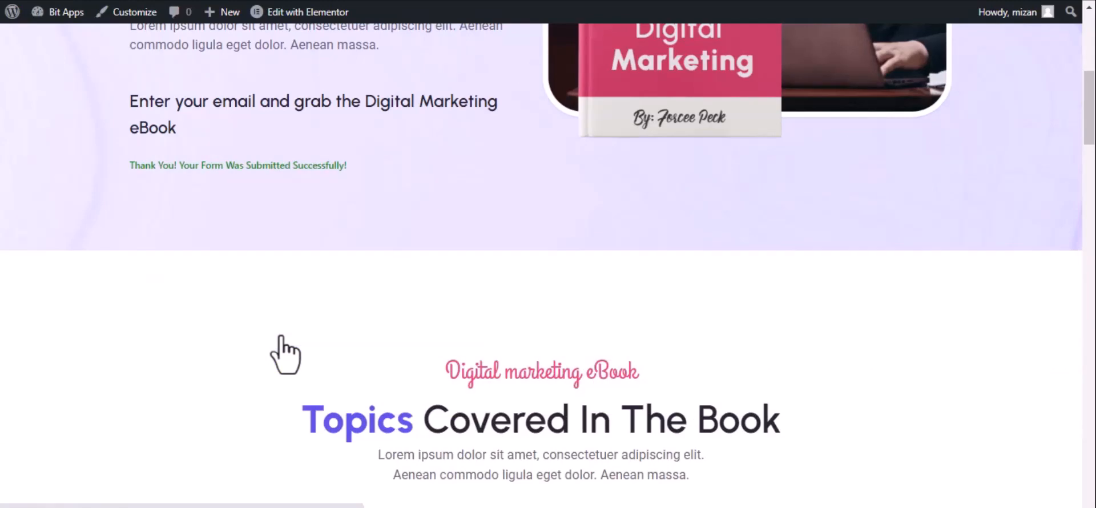
left_click(74, 0)
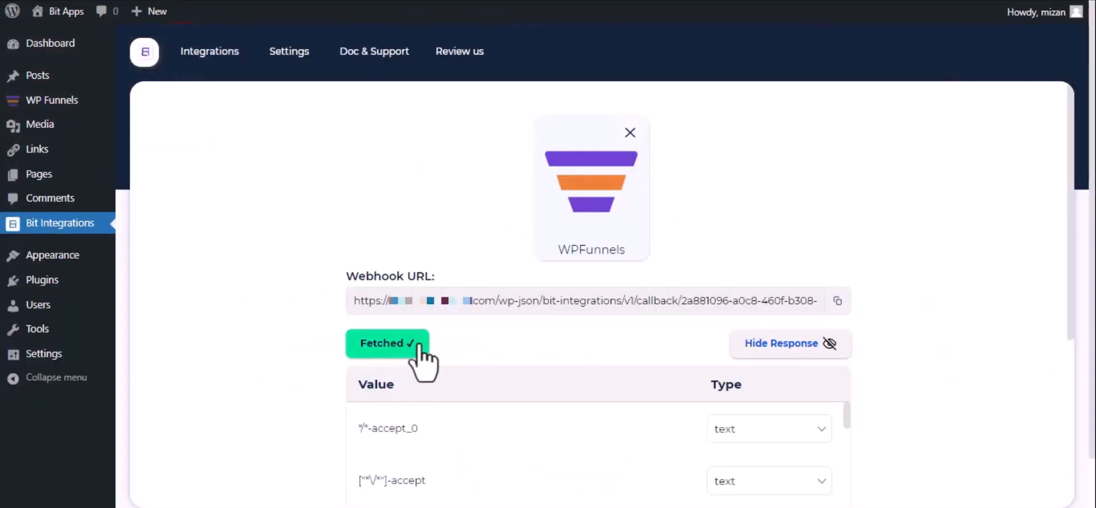
Choose Google Sheet as the action from the 'google sh' search, then open the Google API Console credentials page
scroll(383, 353, "down", 1)
scroll(384, 355, "down", 4)
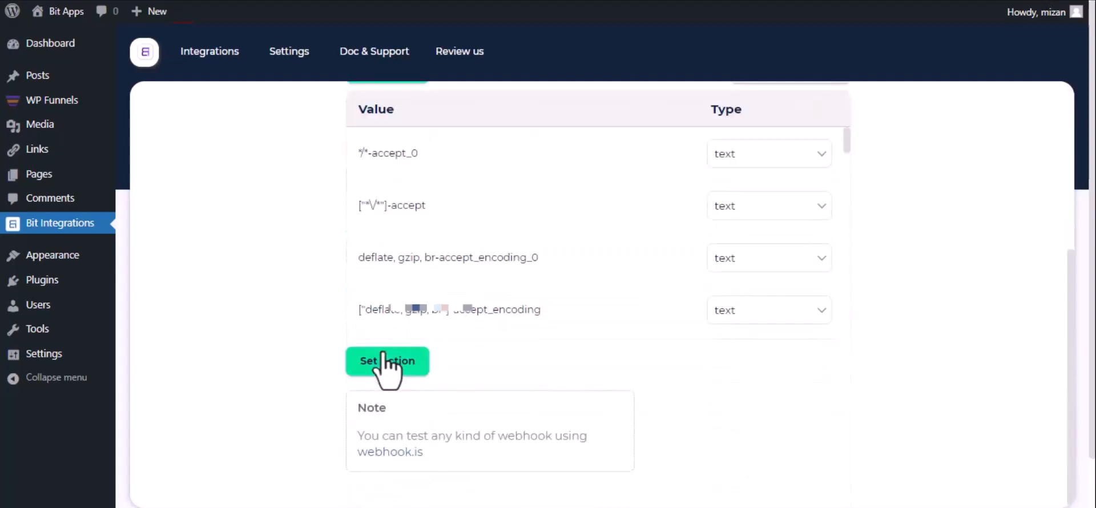
left_click(386, 359)
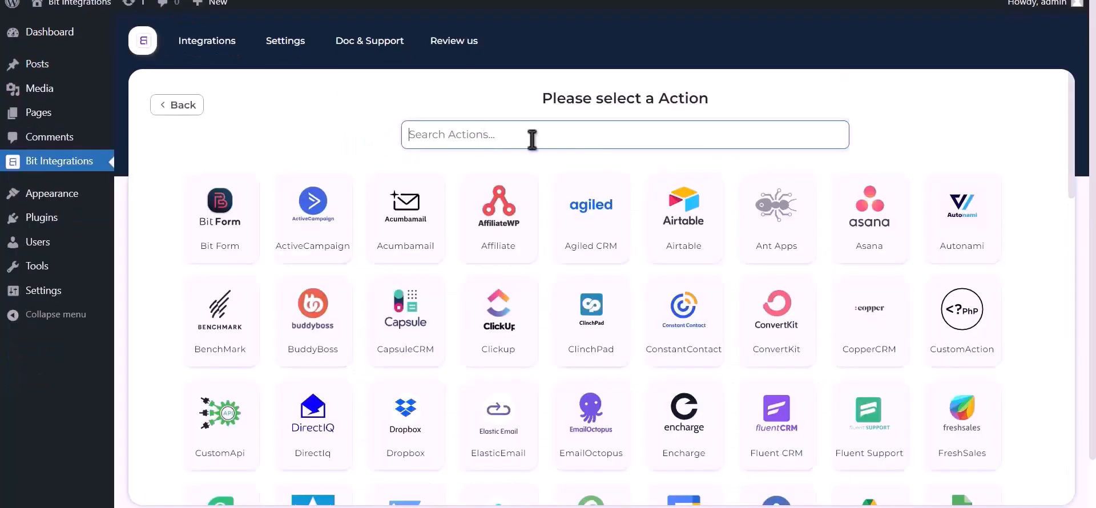
type("goog")
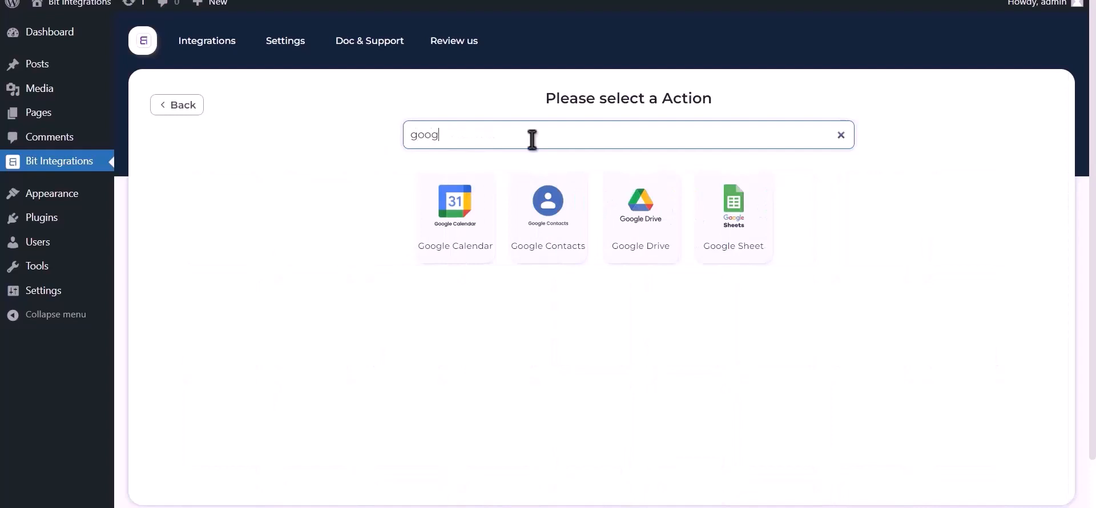
type("le sheet")
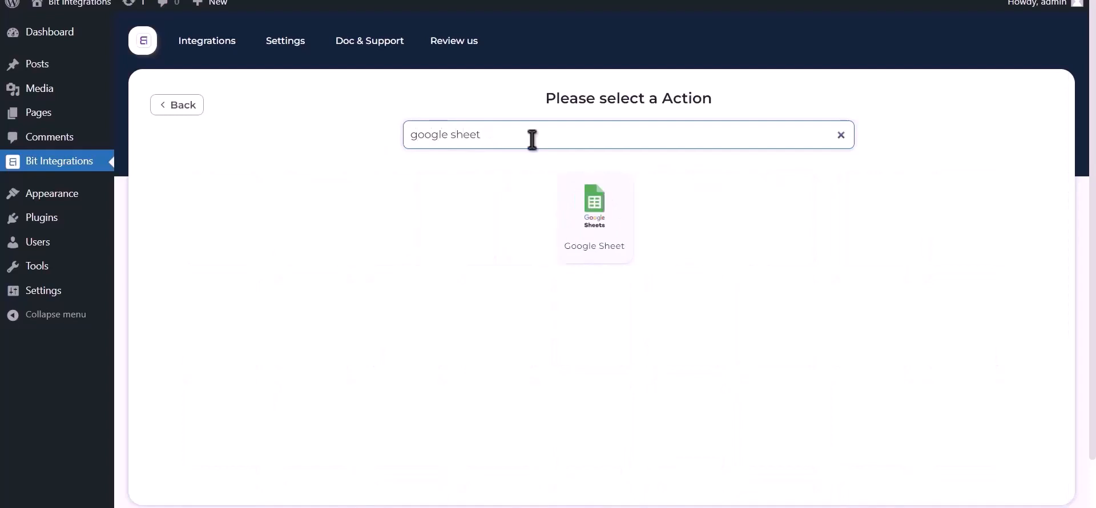
left_click(593, 221)
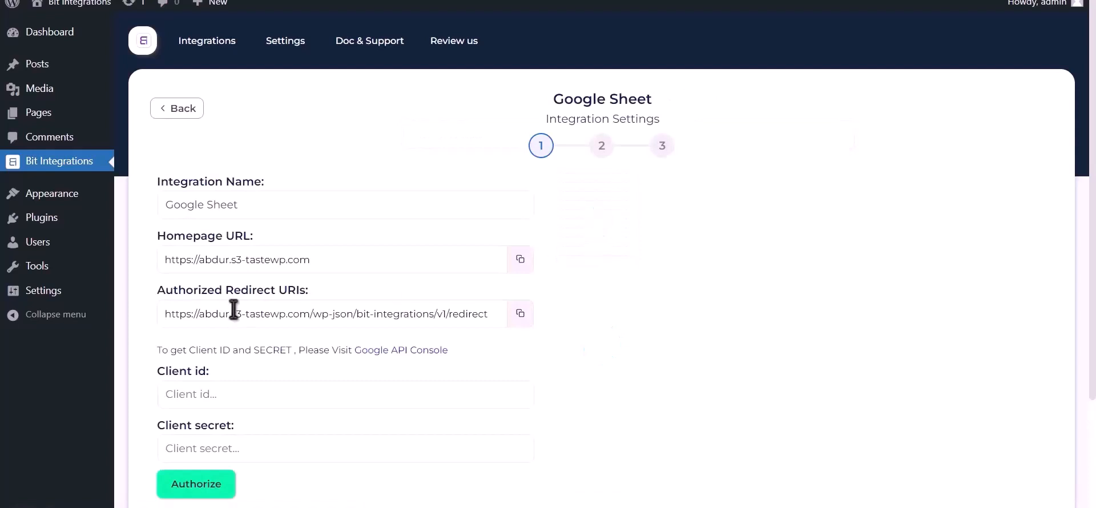
left_click_drag(157, 350, 388, 364)
left_click(384, 354)
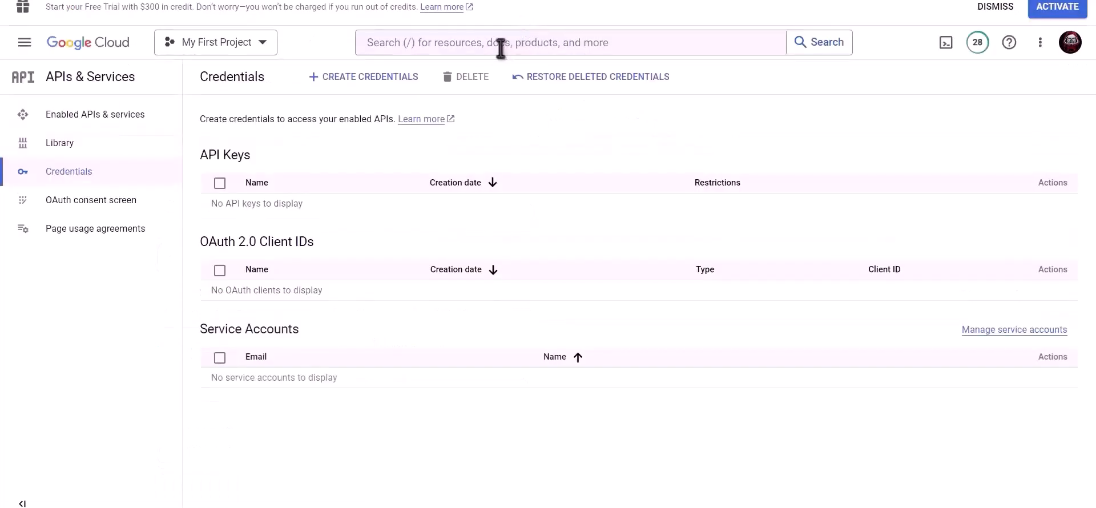
Enable the Google Drive API for the project
left_click(501, 45)
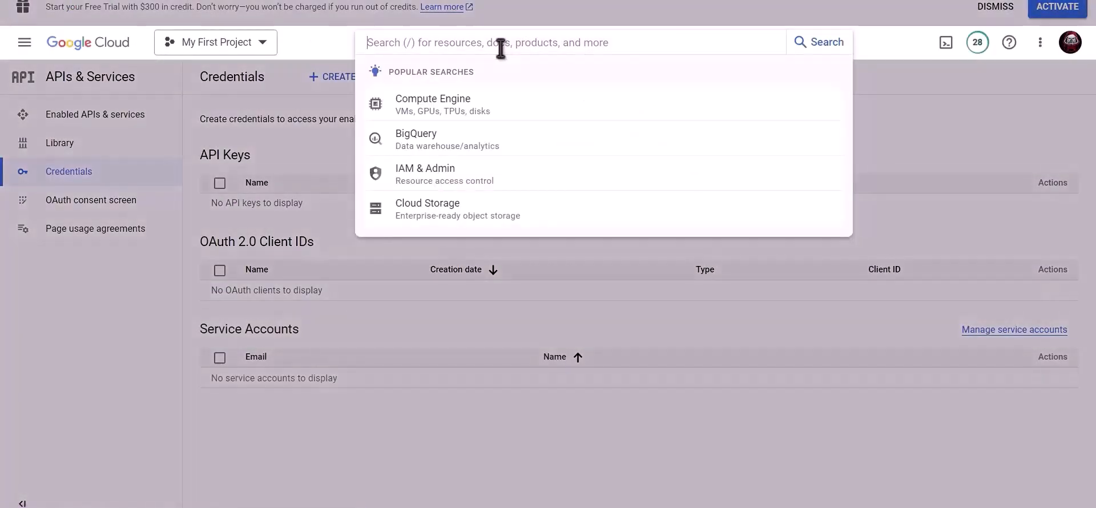
type("Google driv")
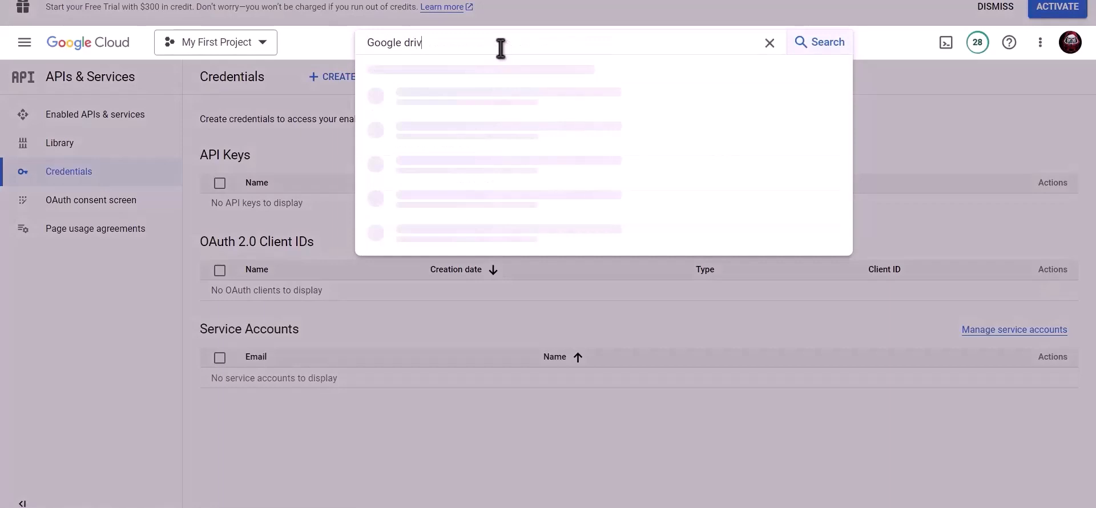
type("e api")
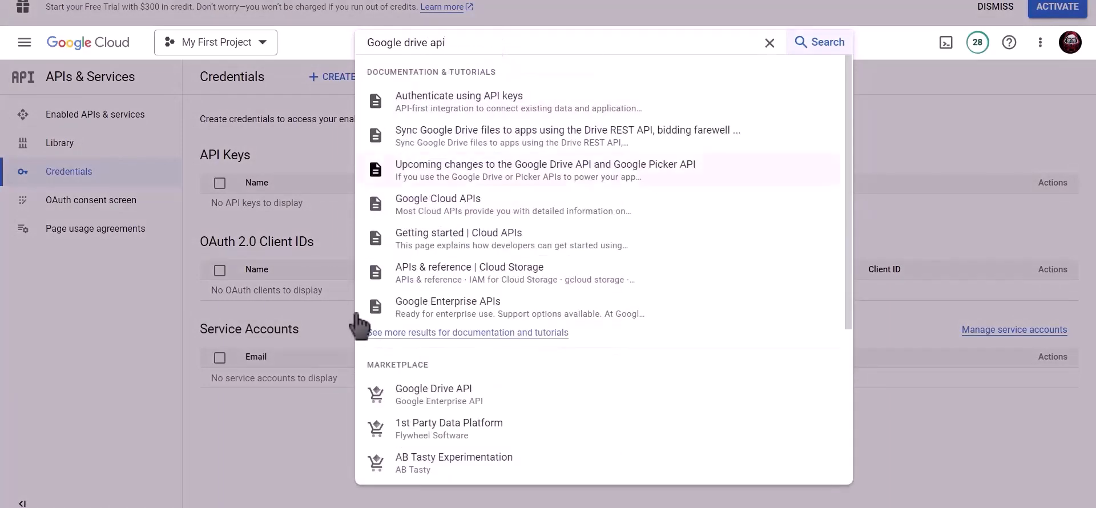
left_click(455, 394)
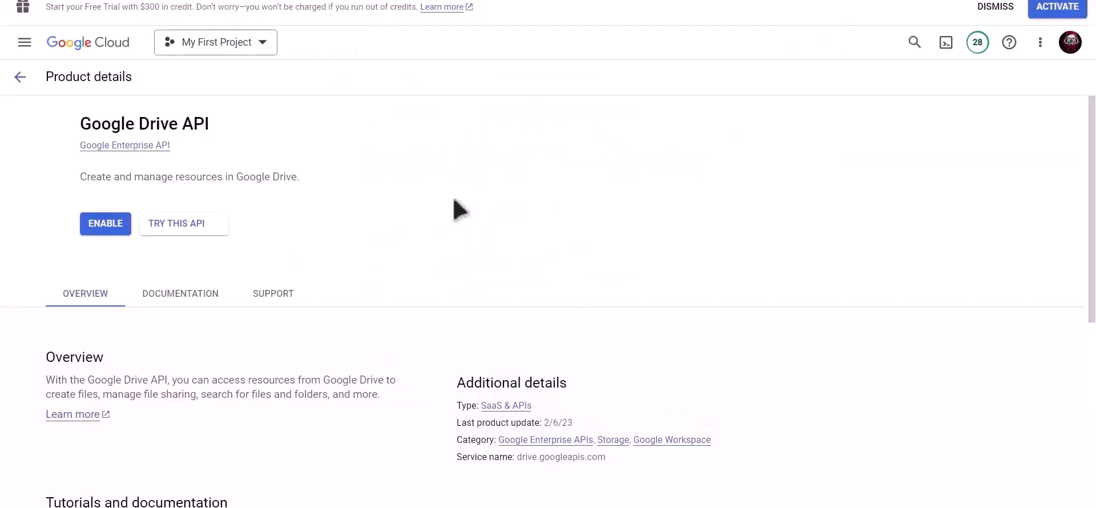
left_click(160, 227)
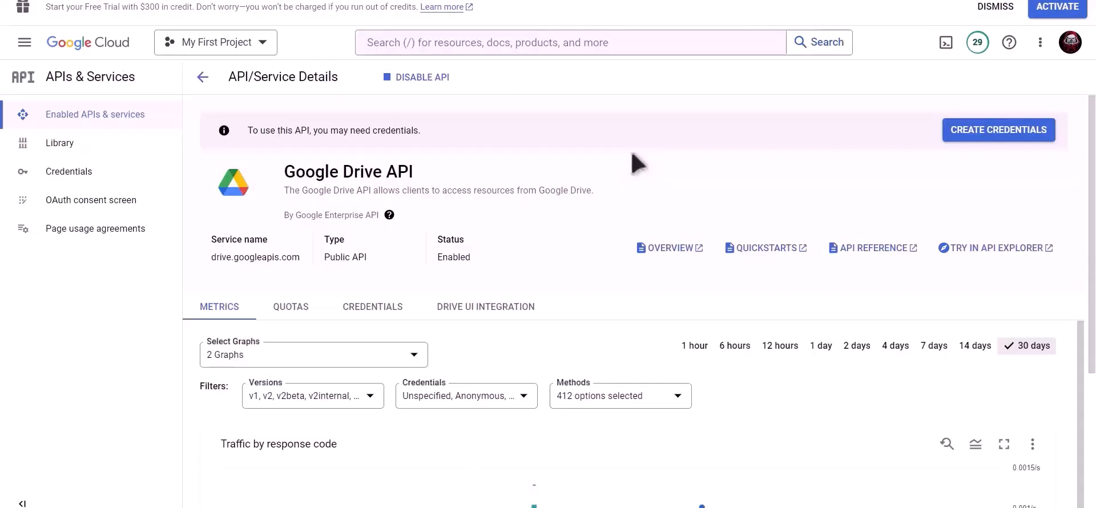
Enable the Google Sheets API for the project
left_click(585, 43)
type("goo")
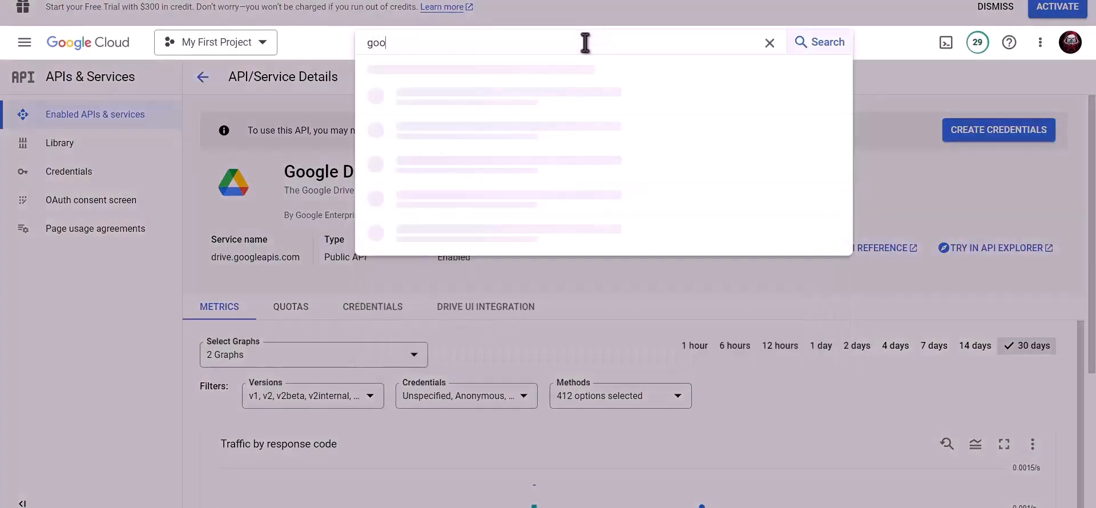
type("gle sh")
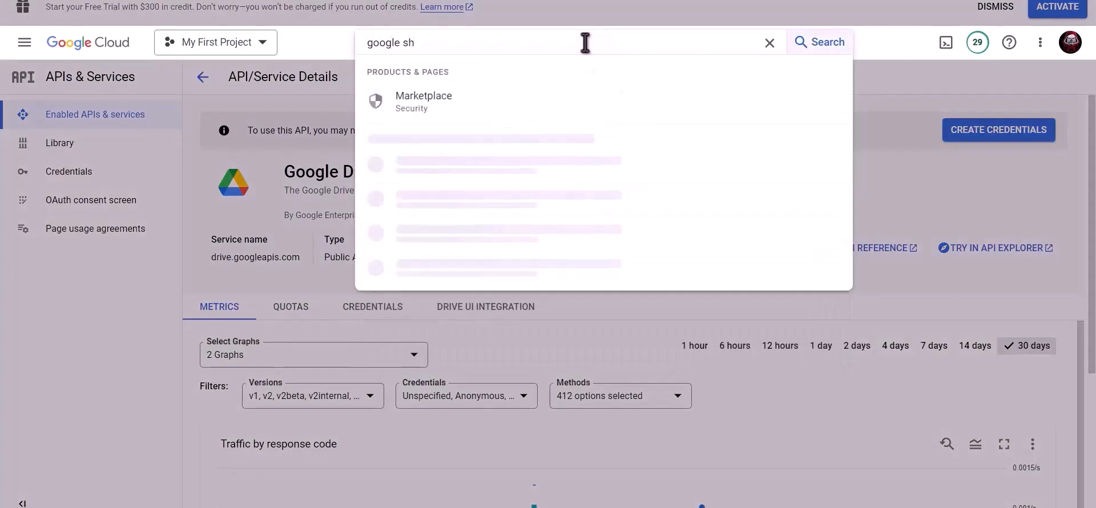
type("eet")
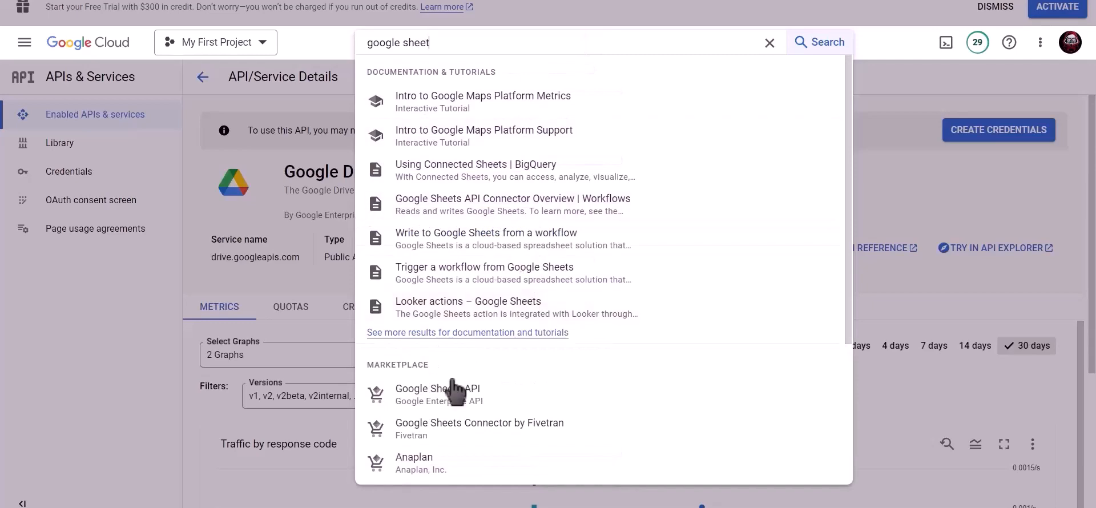
left_click(459, 394)
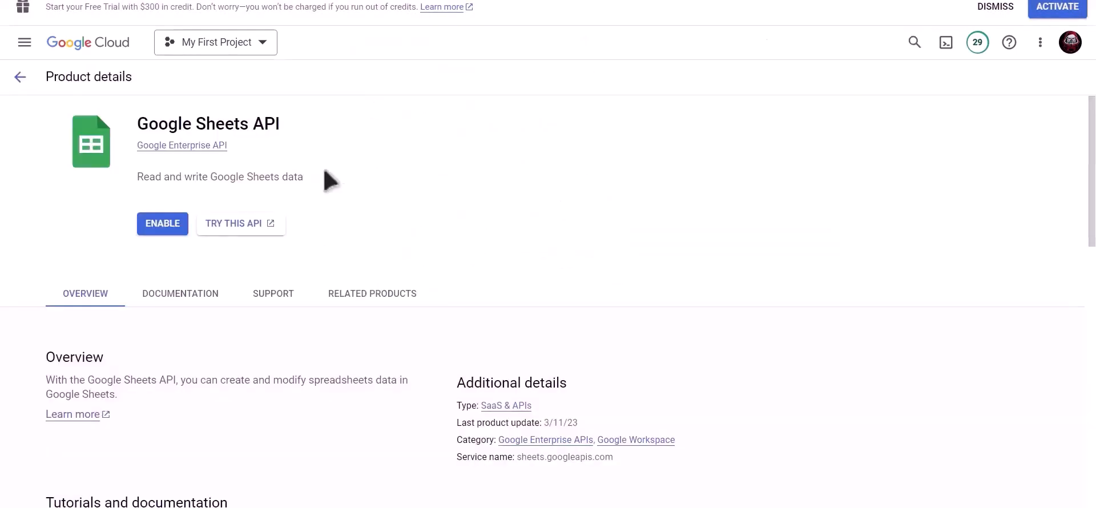
left_click(155, 225)
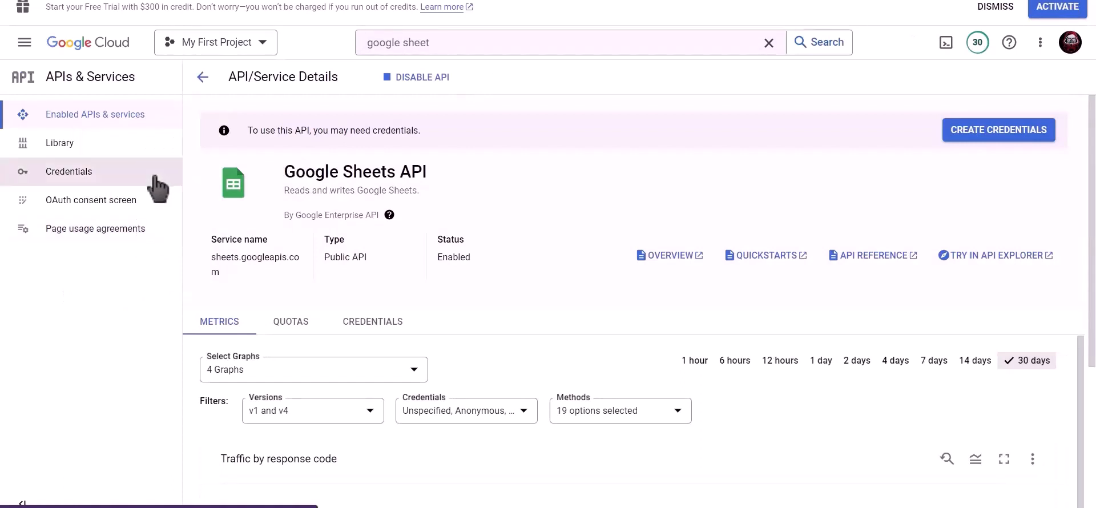
Start a new OAuth client ID of type Web application named Bit Integrations
left_click(98, 179)
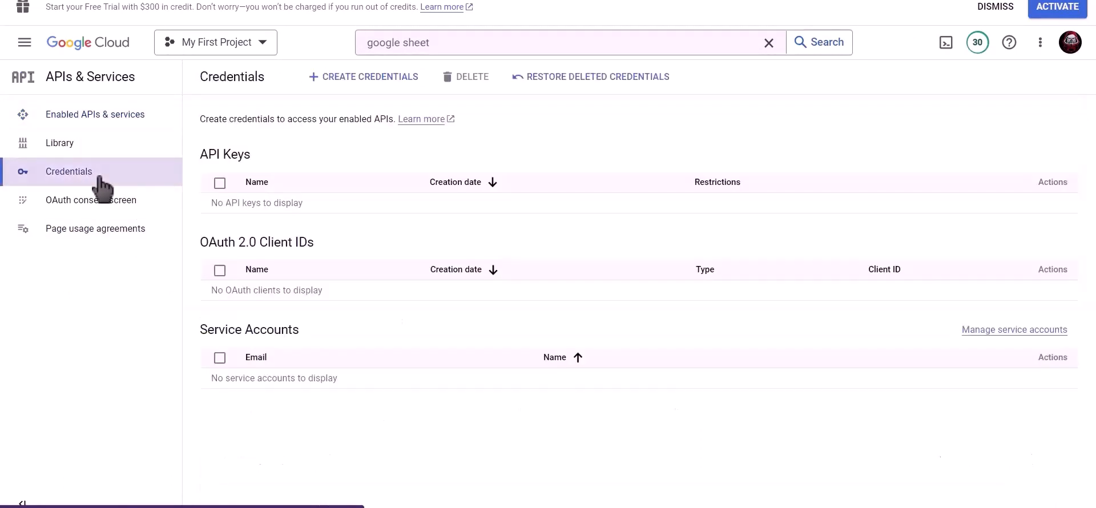
left_click(374, 85)
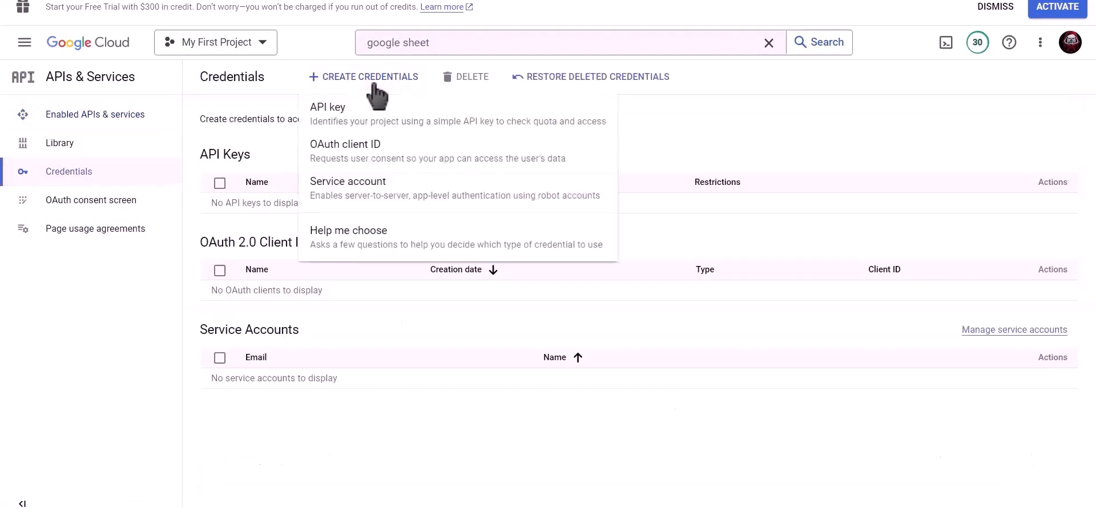
left_click(426, 163)
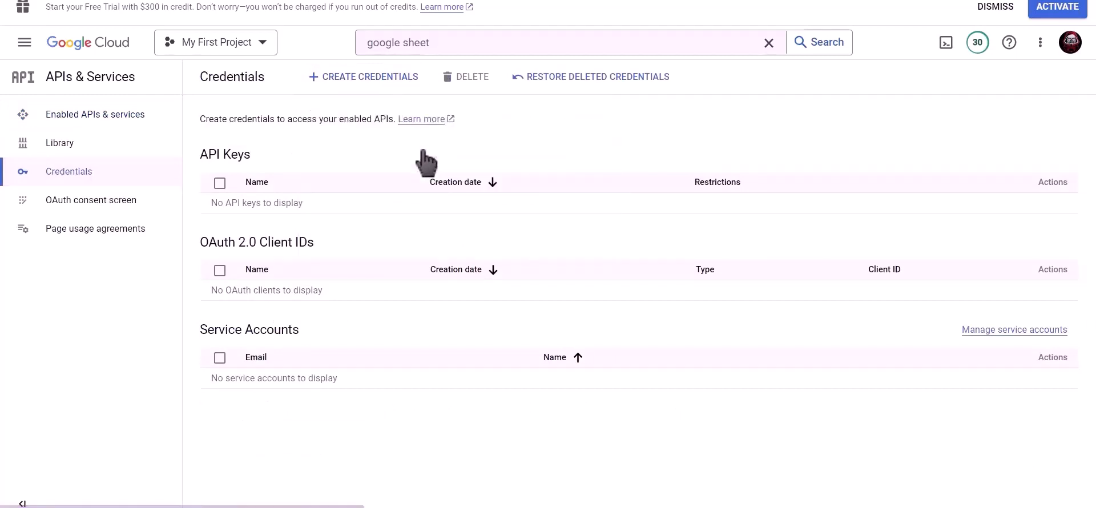
left_click(340, 186)
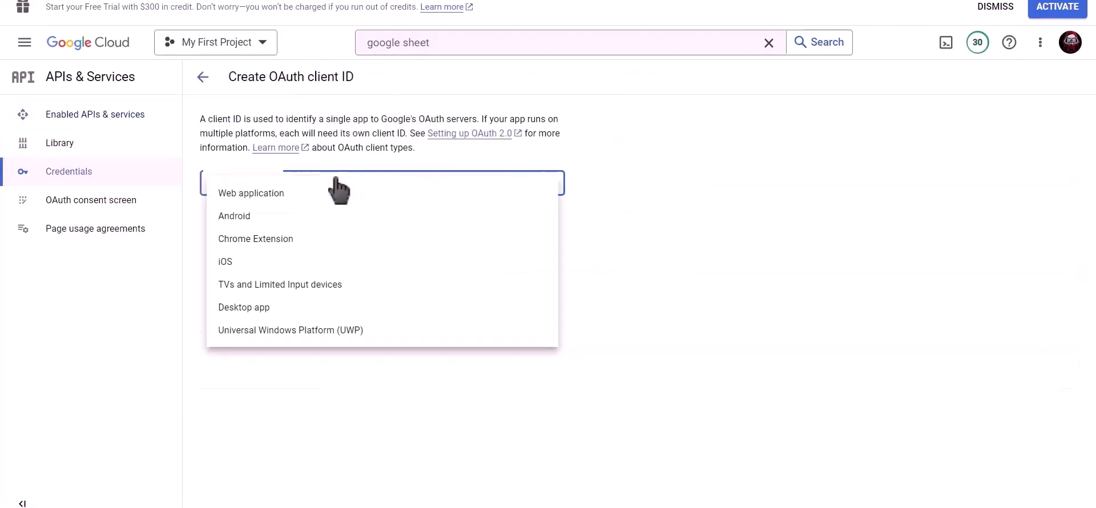
left_click(353, 199)
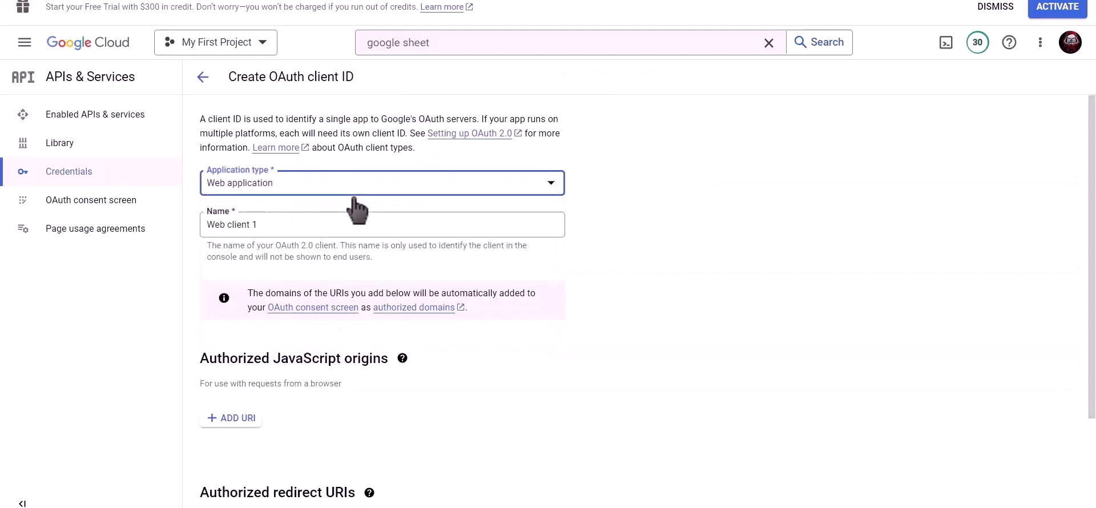
left_click(333, 224)
left_click_drag(245, 221, 204, 222)
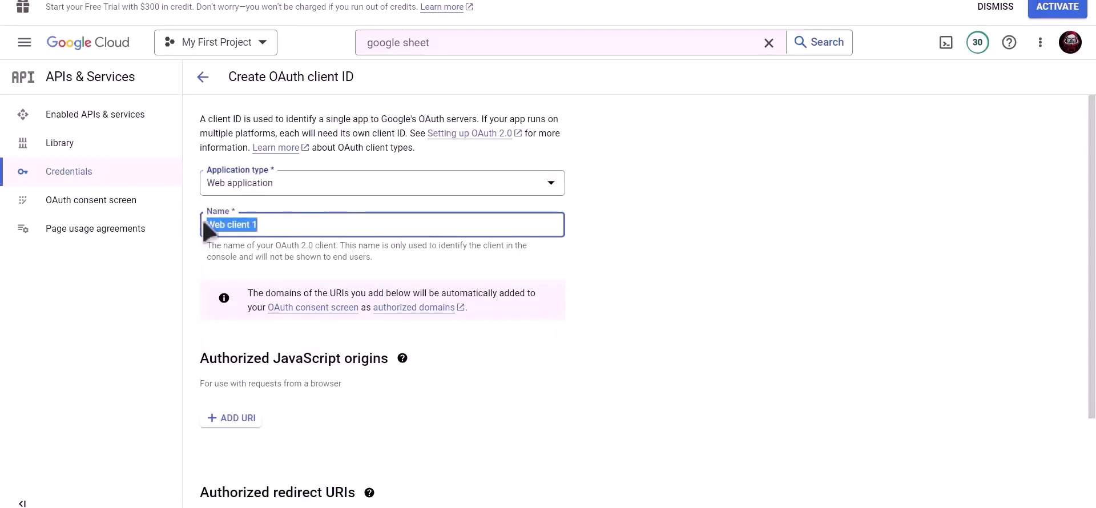
type("Bit Int")
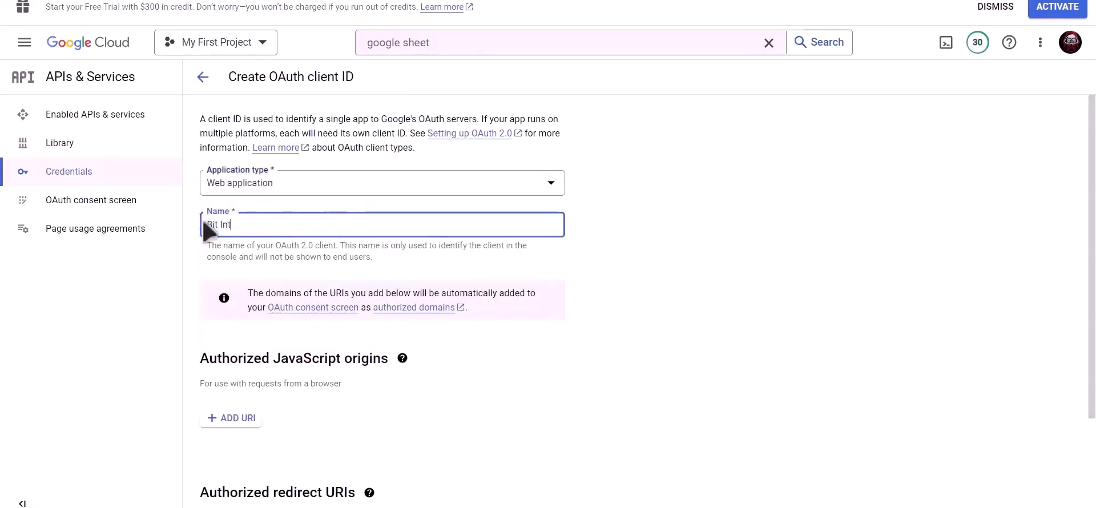
type("egrations")
Add the plugin's redirect URI as an authorized redirect URI and create the client
scroll(387, 244, "down", 3)
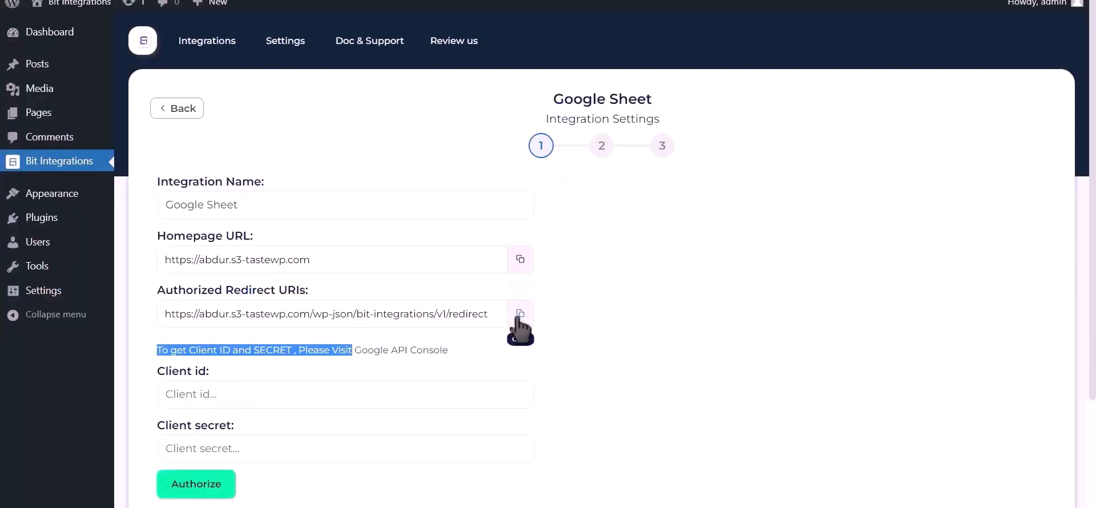
left_click(520, 314)
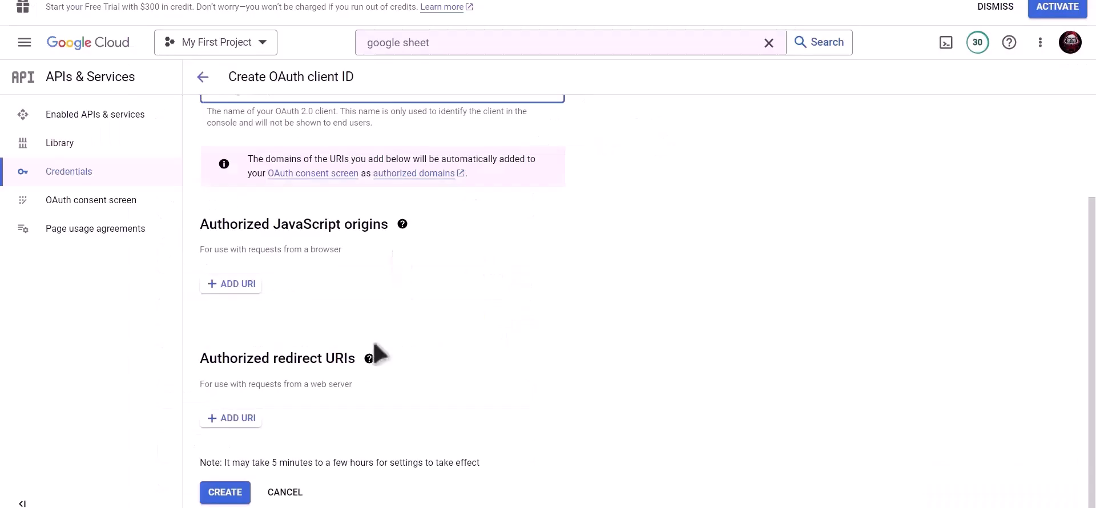
left_click(231, 420)
scroll(294, 400, "down", 1)
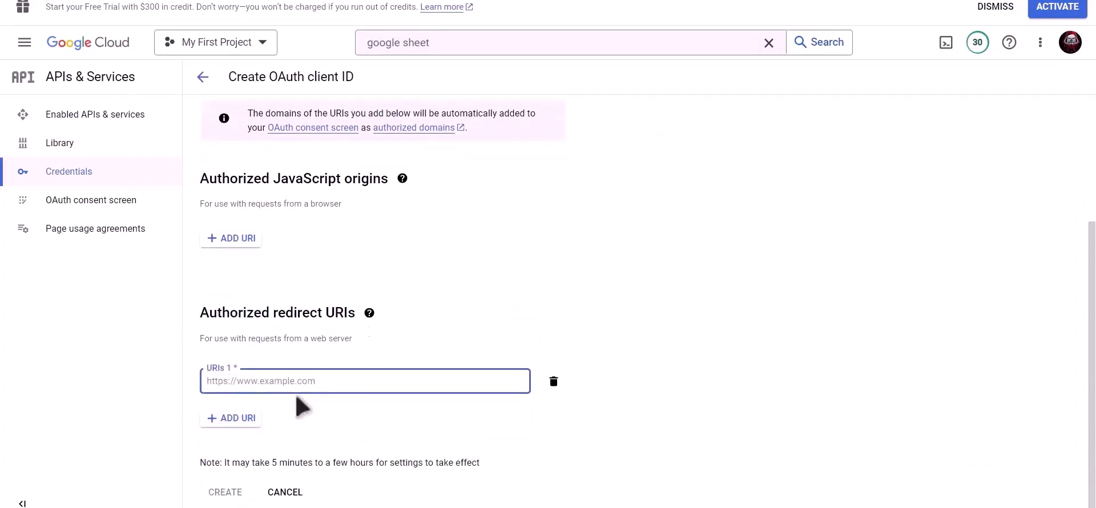
key("ctrl+v")
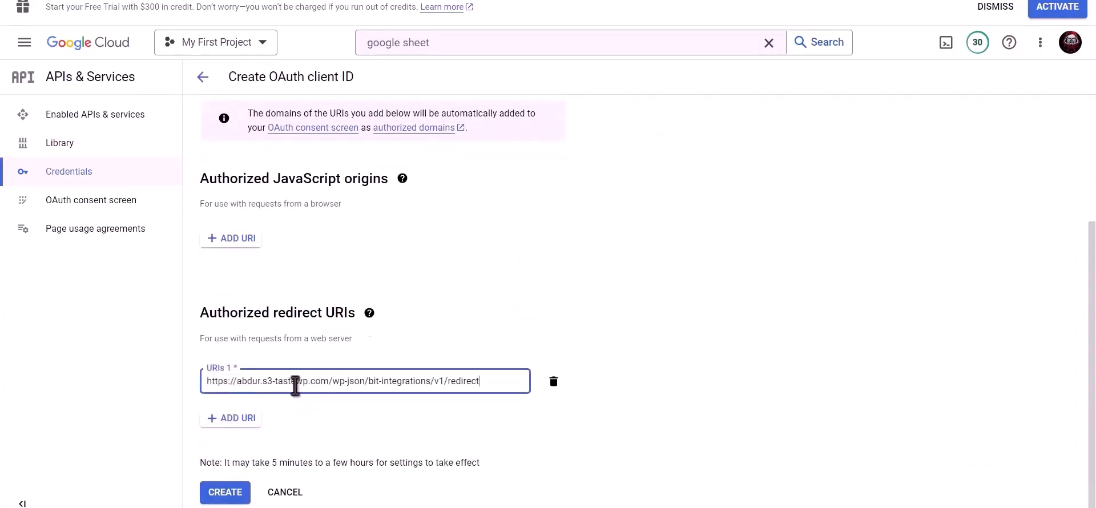
left_click(226, 495)
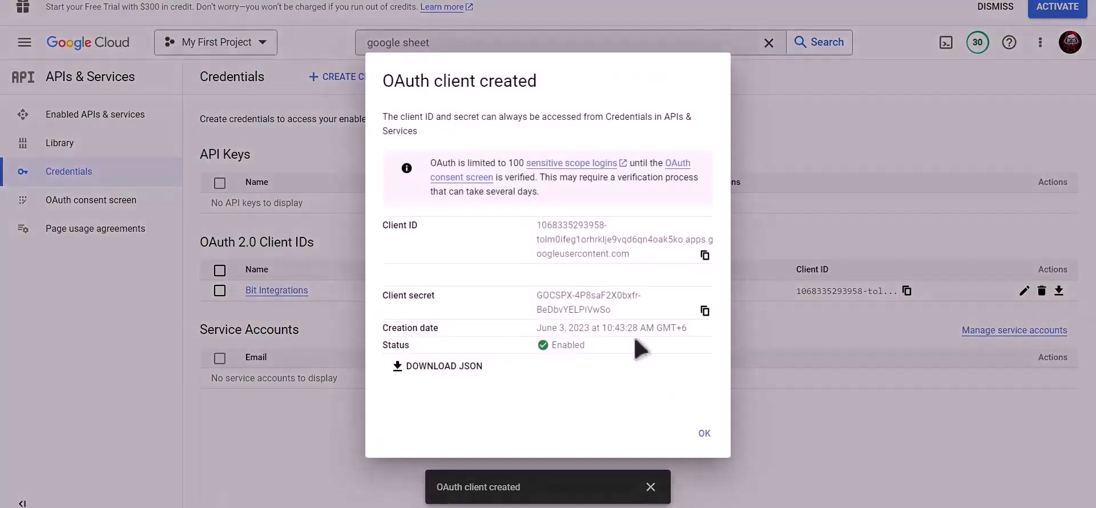
Paste the new OAuth client ID into the Bit Integrations Client id field
left_click(706, 255)
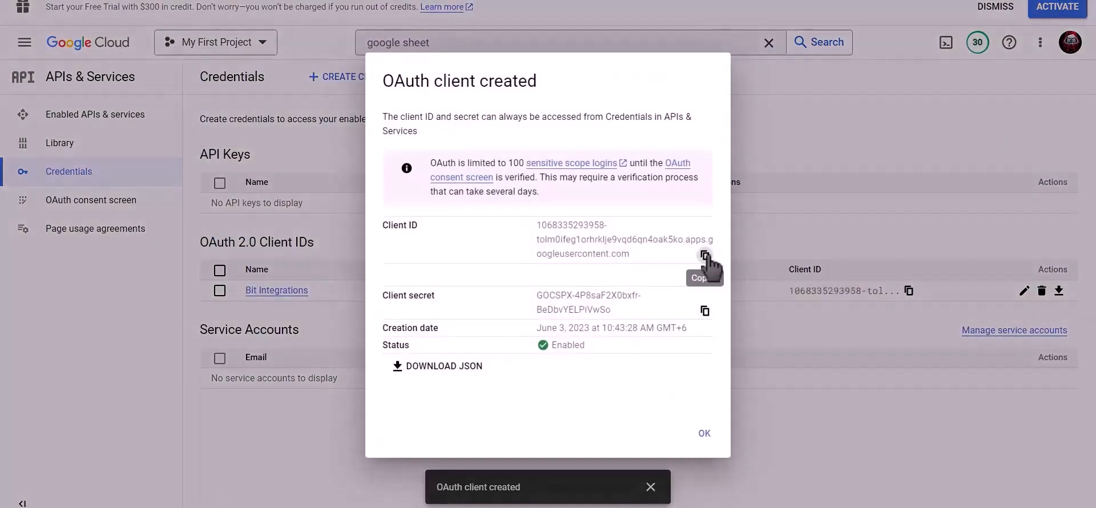
left_click(297, 1)
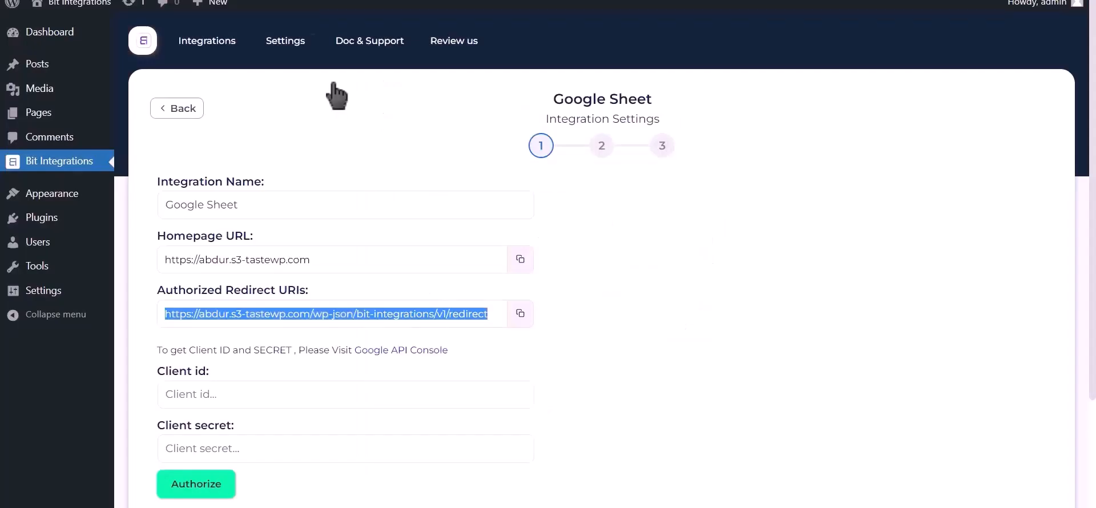
left_click(272, 392)
key("ctrl+v")
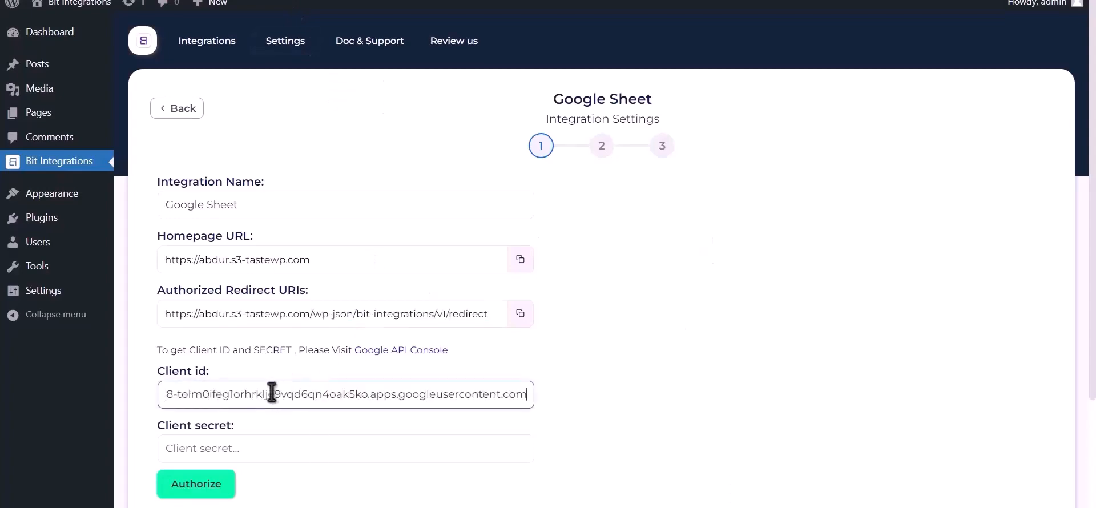
Paste the client secret into the Client secret field and start Google authorization
left_click(457, 1)
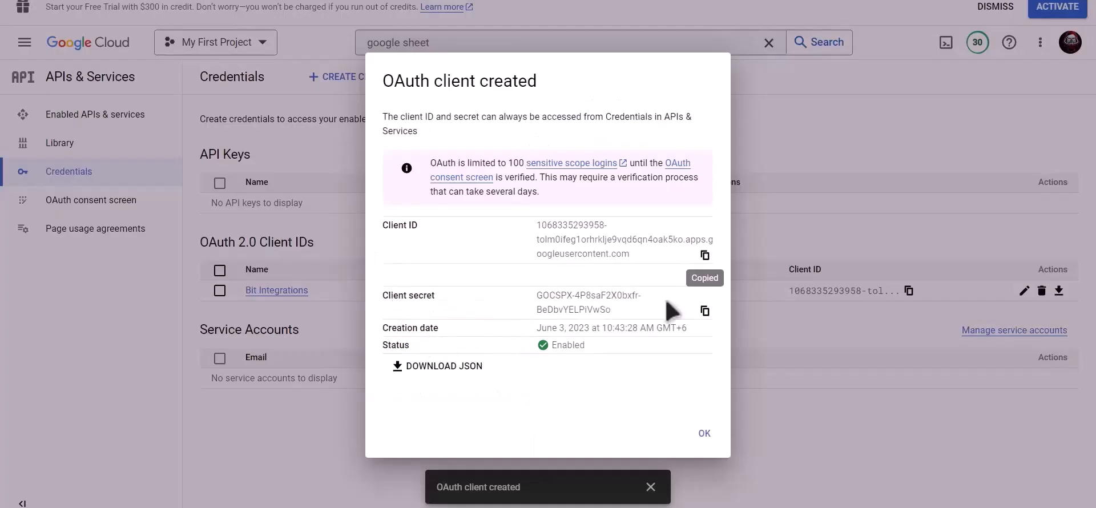
left_click(703, 314)
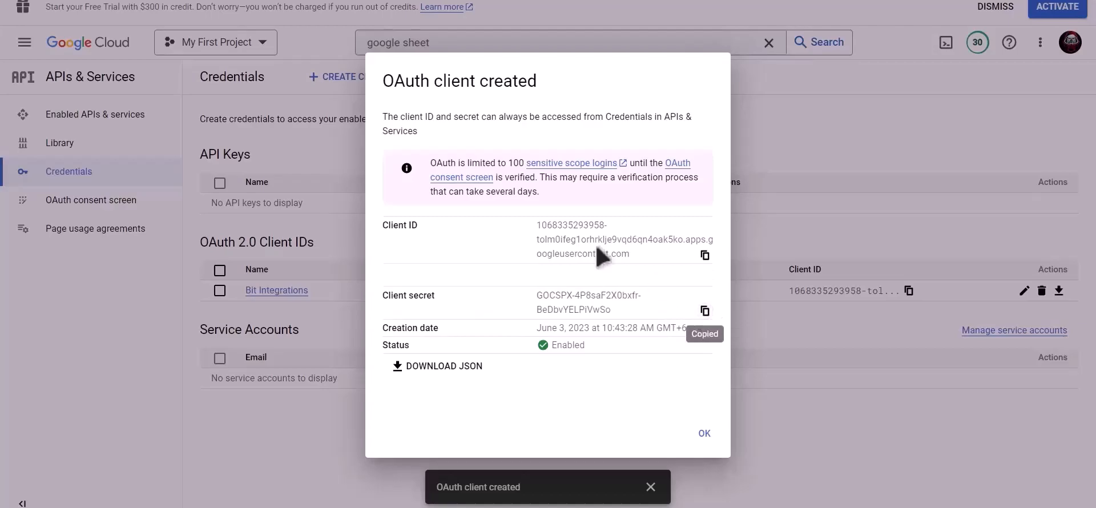
left_click(285, 1)
left_click(245, 446)
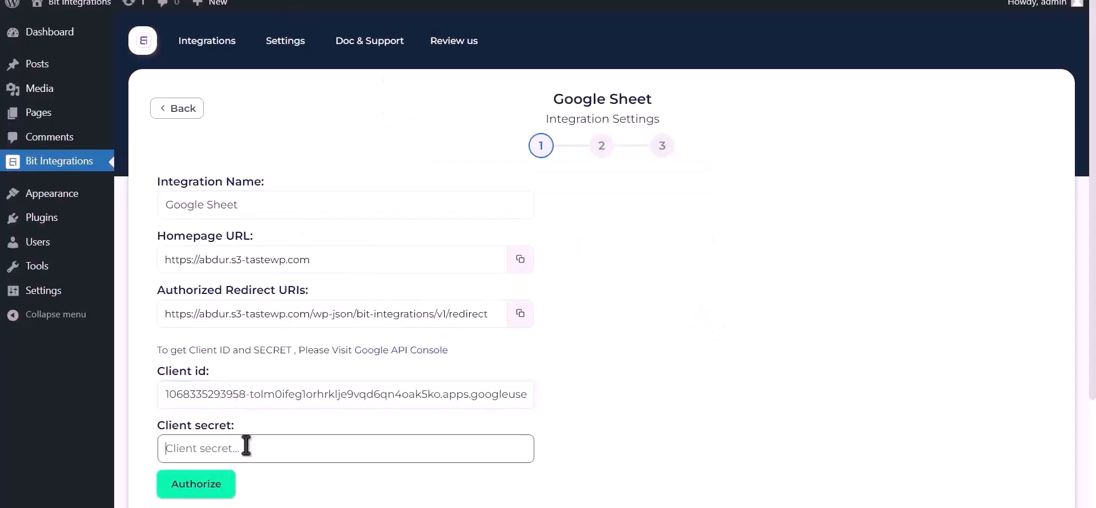
key("ctrl+v")
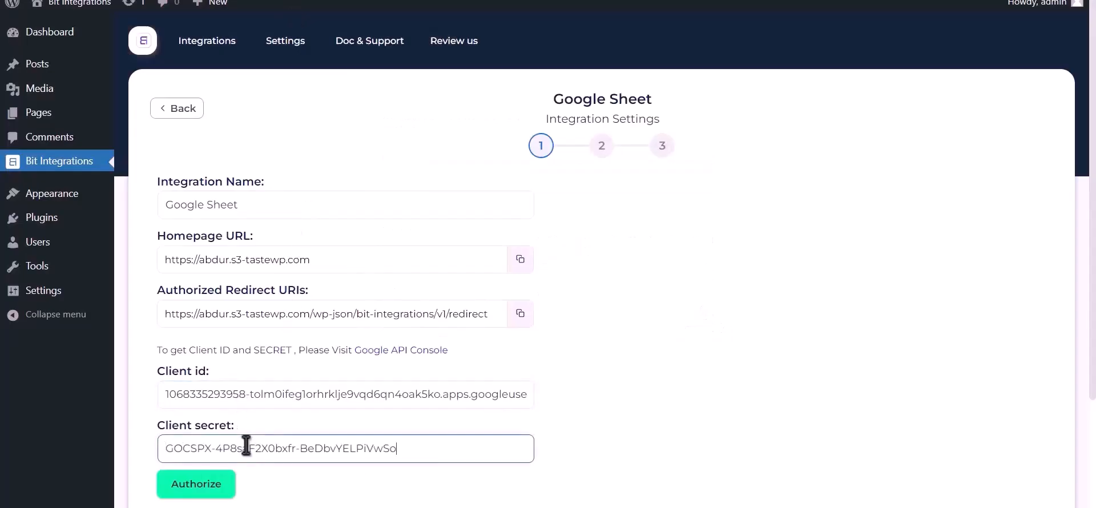
left_click(207, 490)
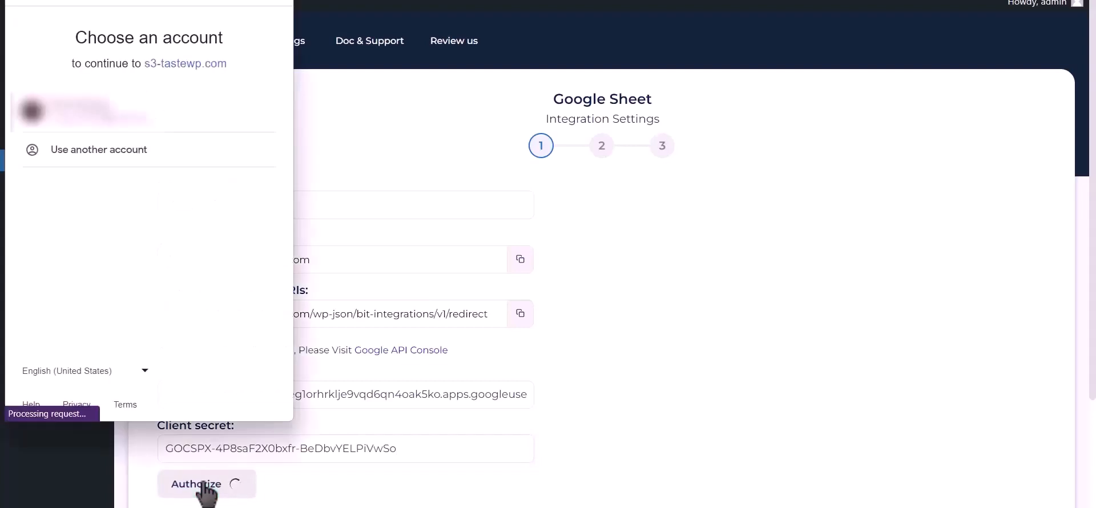
Choose the Google account, proceed past the unverified-app warning and allow Google Drive access
left_click(133, 117)
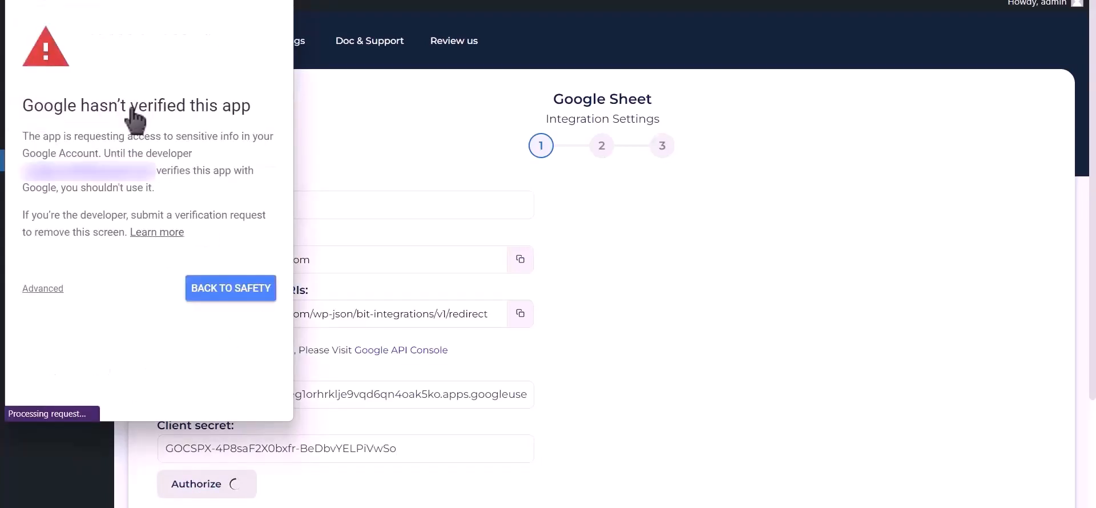
left_click(46, 289)
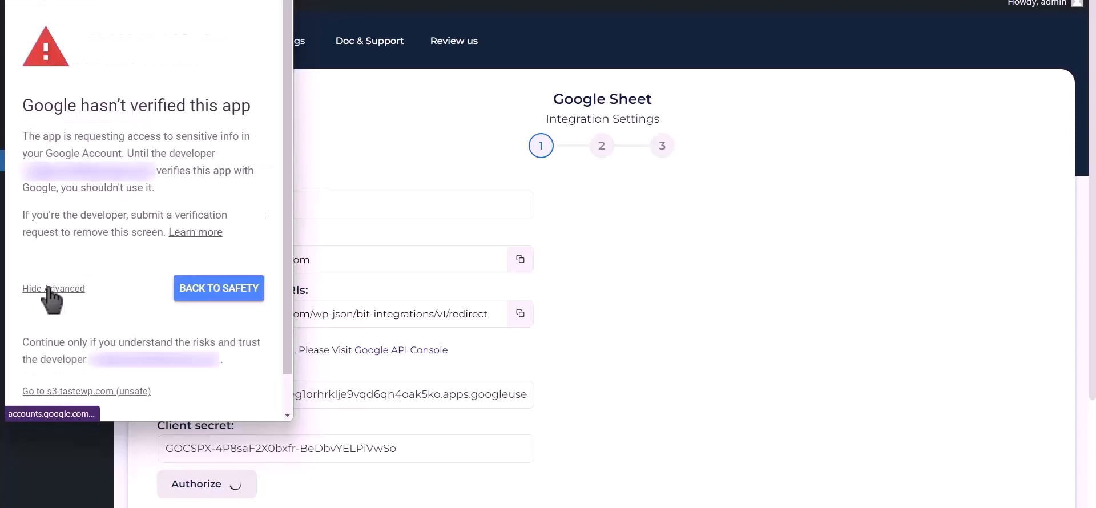
left_click(85, 392)
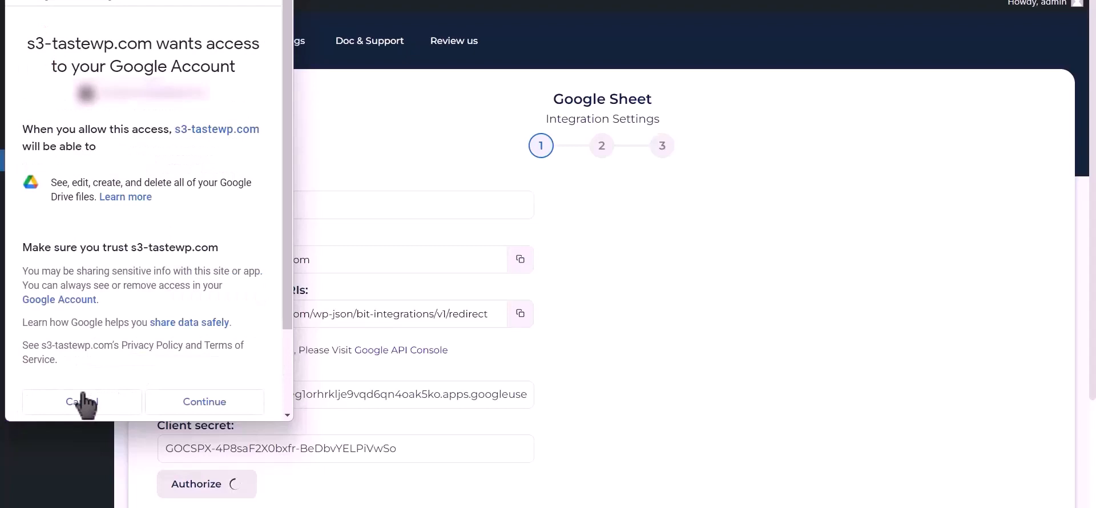
left_click(206, 403)
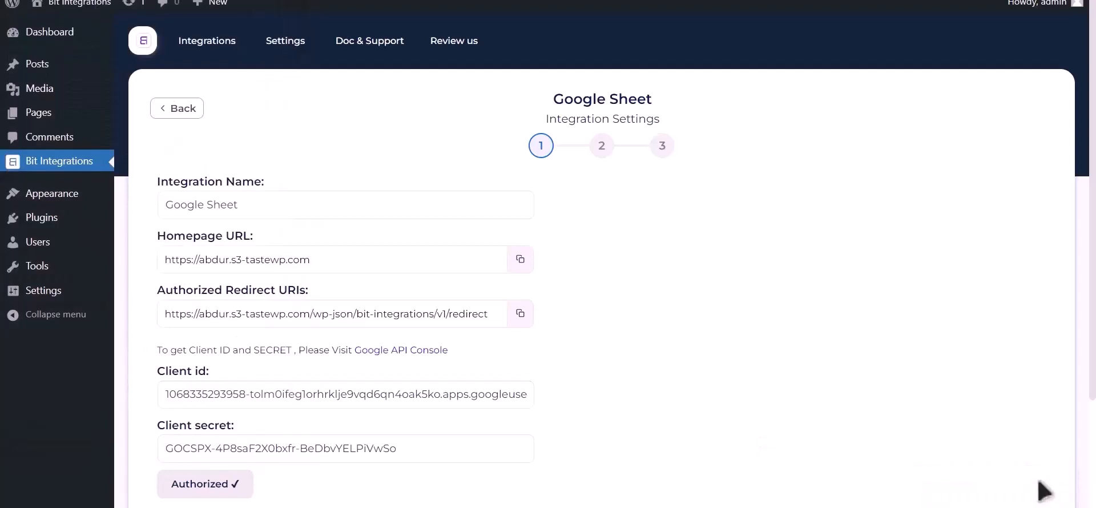
scroll(788, 368, "down", 3)
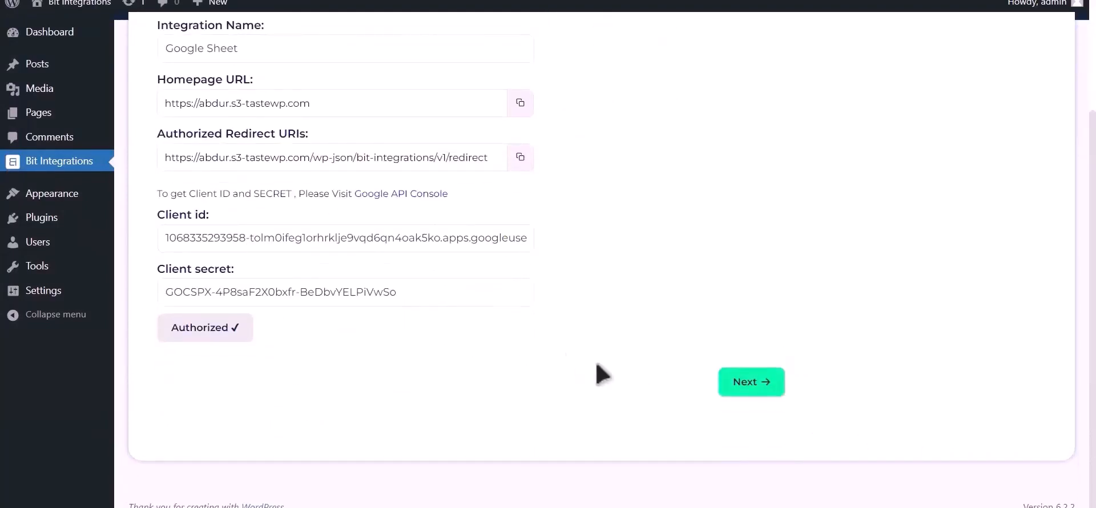
Select spreadsheet Post_Google_Sheet and worksheet Sheet1 with header row A1 on the next step
left_click(763, 384)
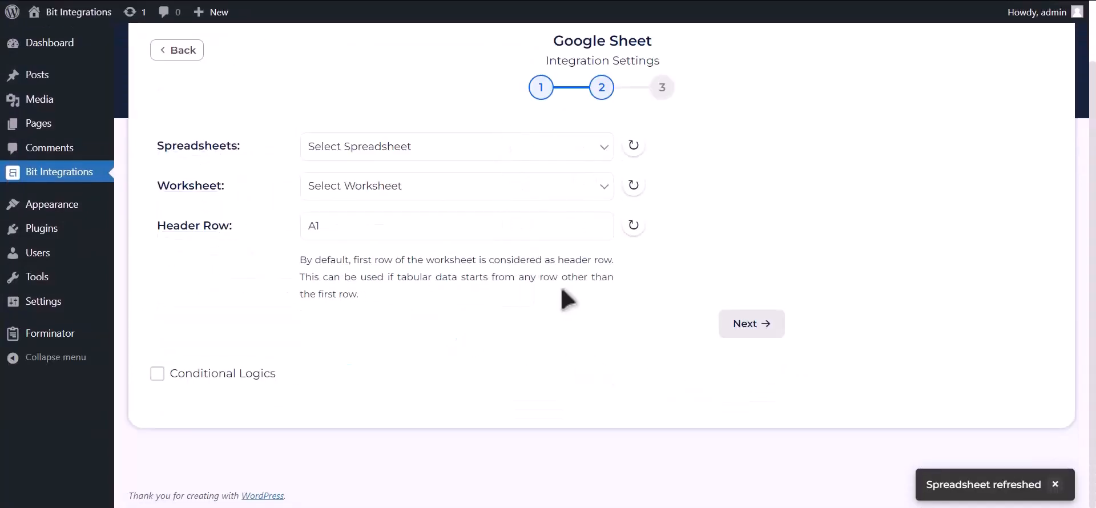
left_click(472, 158)
left_click(483, 180)
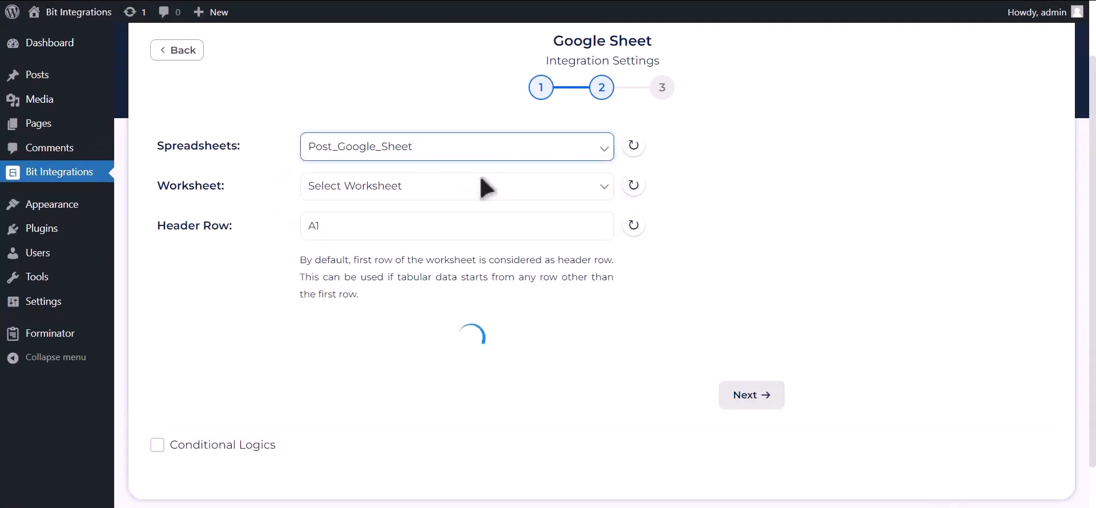
left_click(467, 189)
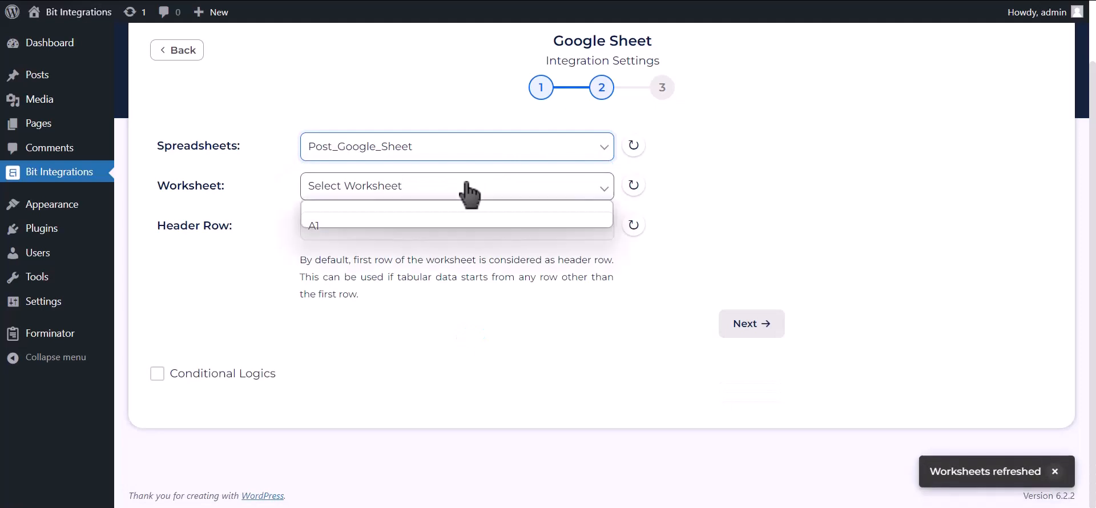
left_click(400, 221)
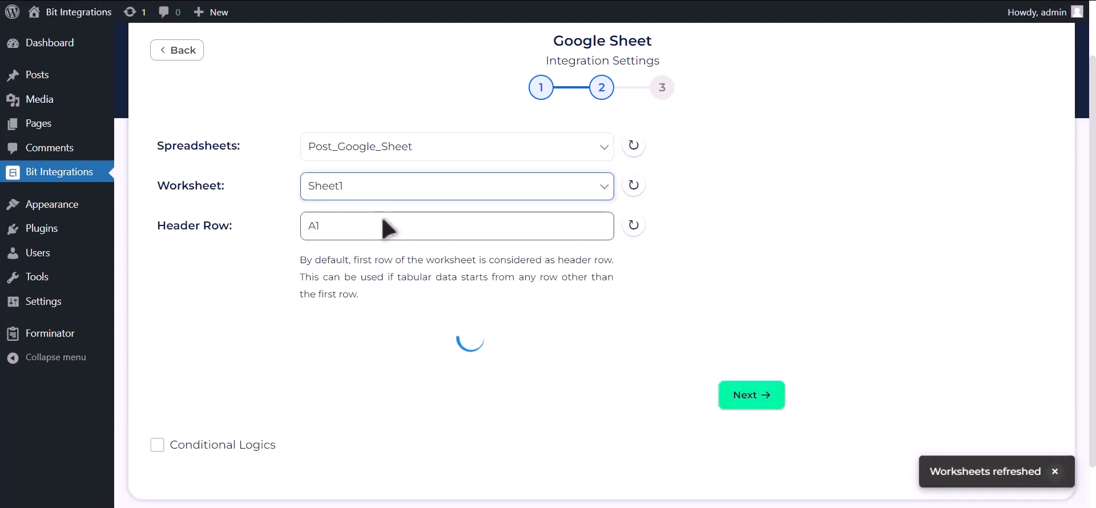
left_click(384, 218)
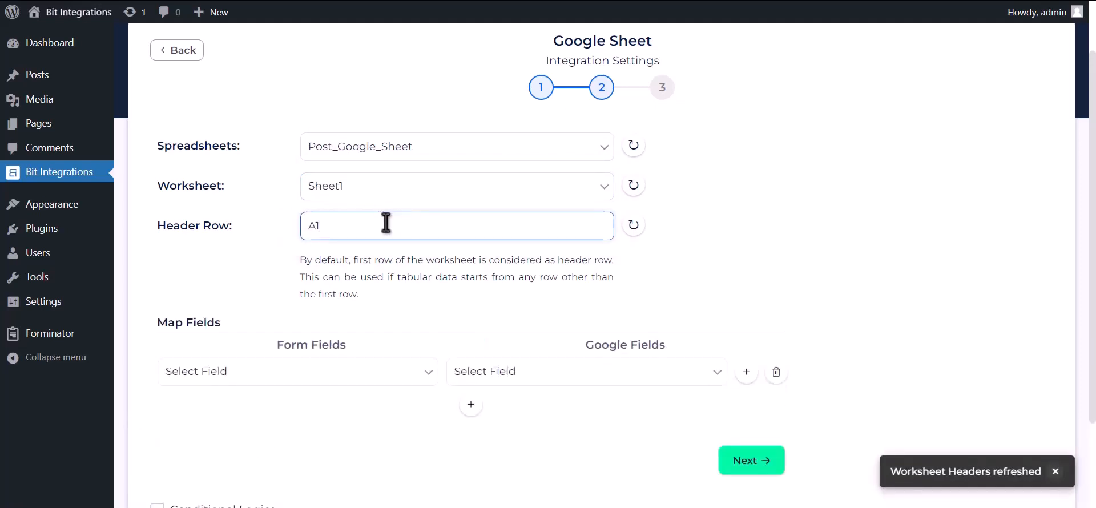
scroll(411, 280, "down", 2)
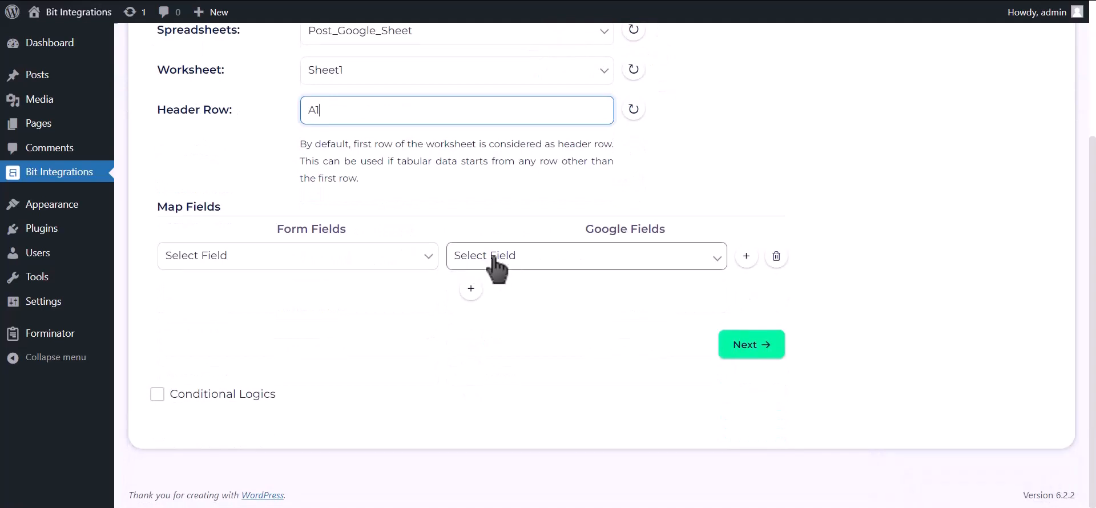
Map Name-1, Email Address-1 and Phone Number-1 to the Name, Email Address and Phone Number columns
left_click(483, 257)
left_click(428, 269)
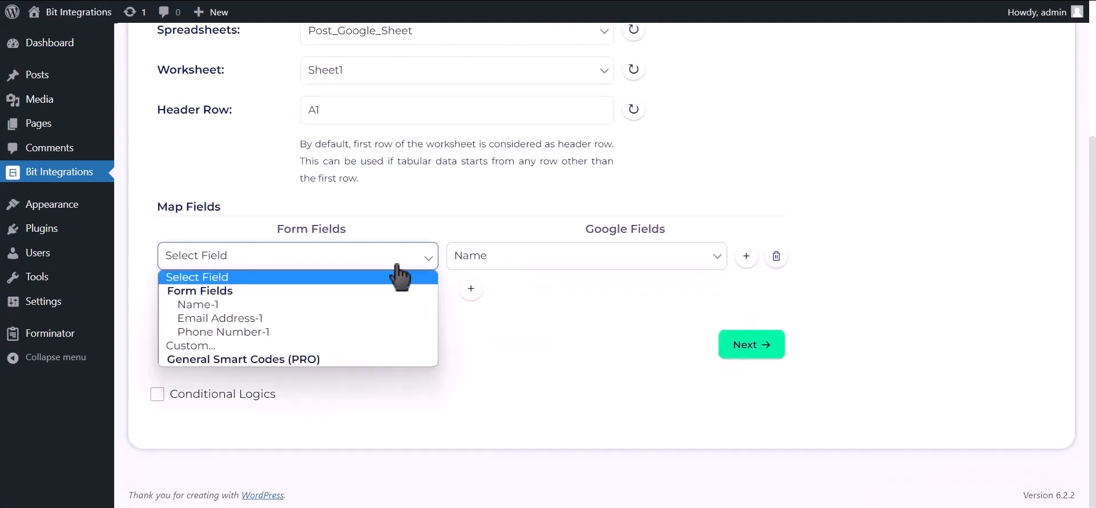
left_click(331, 306)
left_click(471, 289)
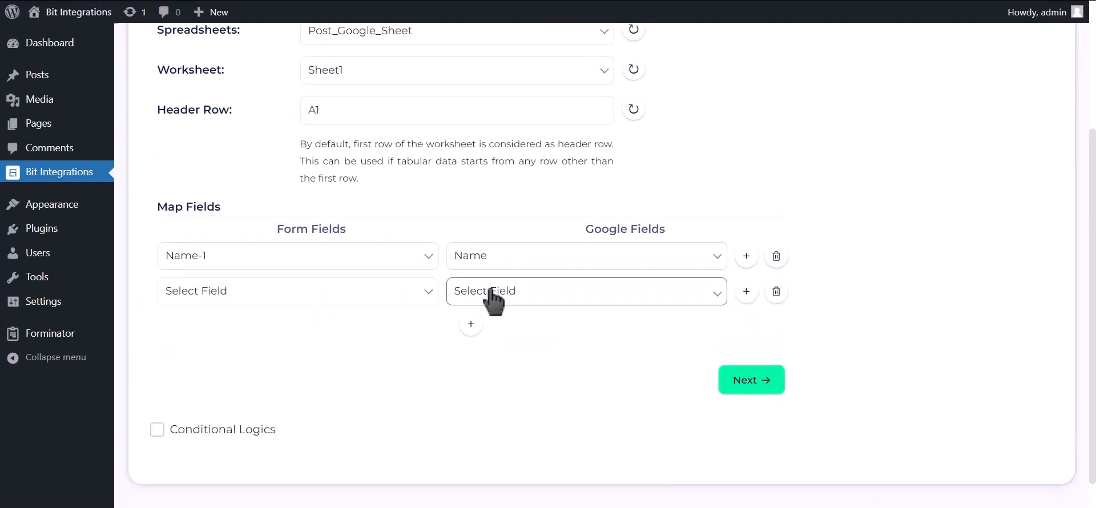
left_click(497, 294)
left_click(498, 340)
left_click(389, 291)
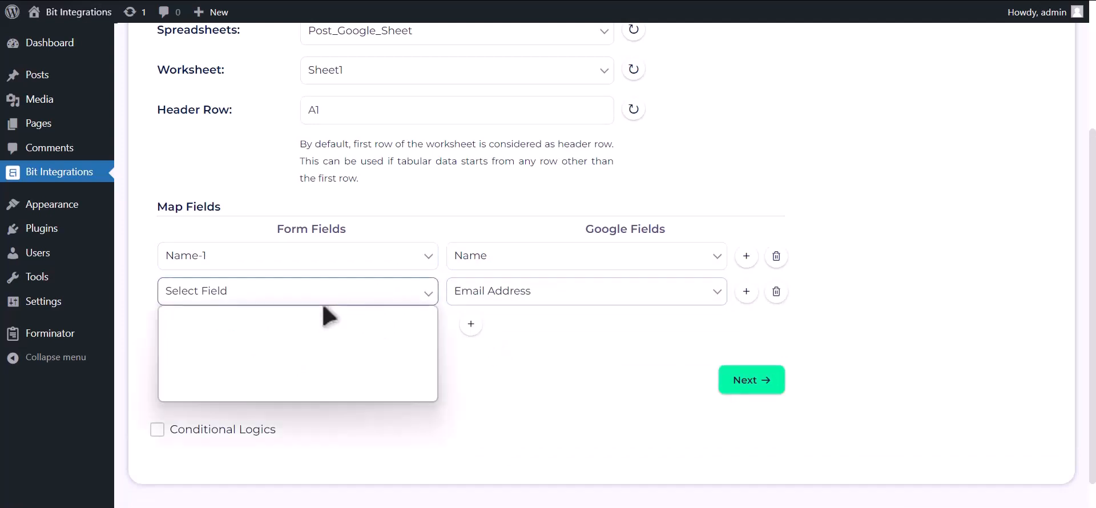
left_click(303, 353)
left_click(471, 325)
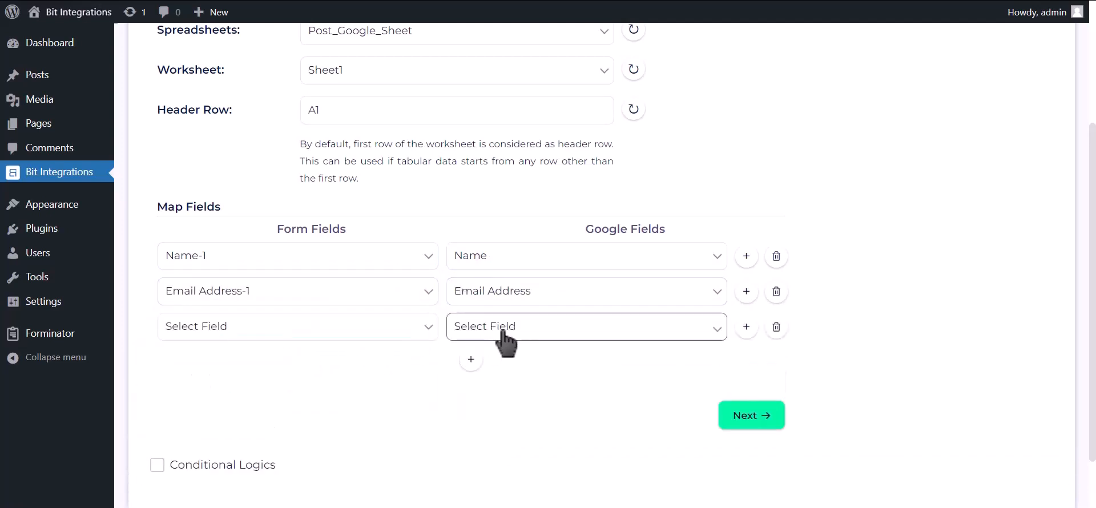
left_click(498, 328)
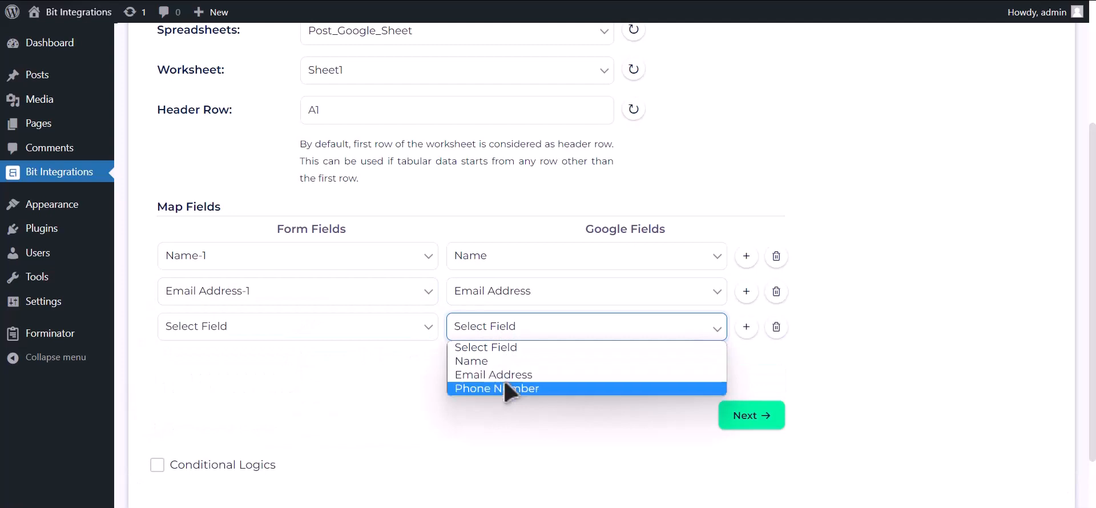
left_click(508, 388)
left_click(397, 336)
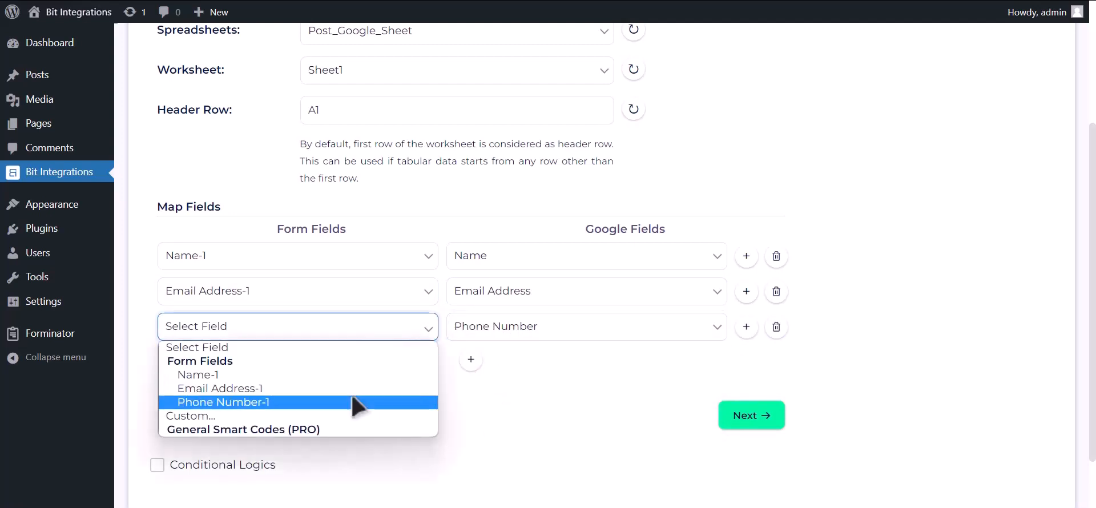
left_click(359, 402)
Leave Conditional Logics off, then finish and save the integration
scroll(313, 420, "down", 2)
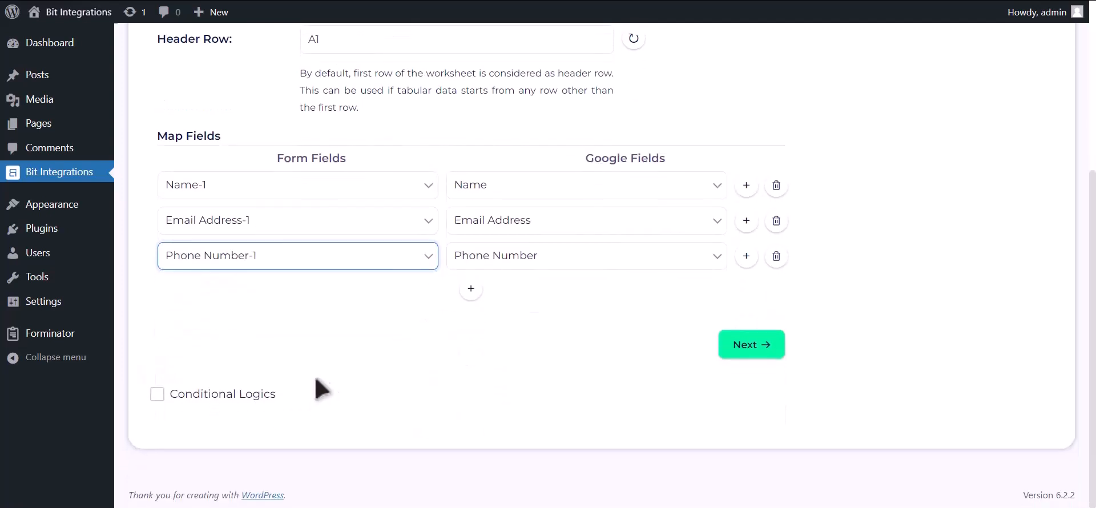
left_click(244, 394)
scroll(265, 392, "down", 3)
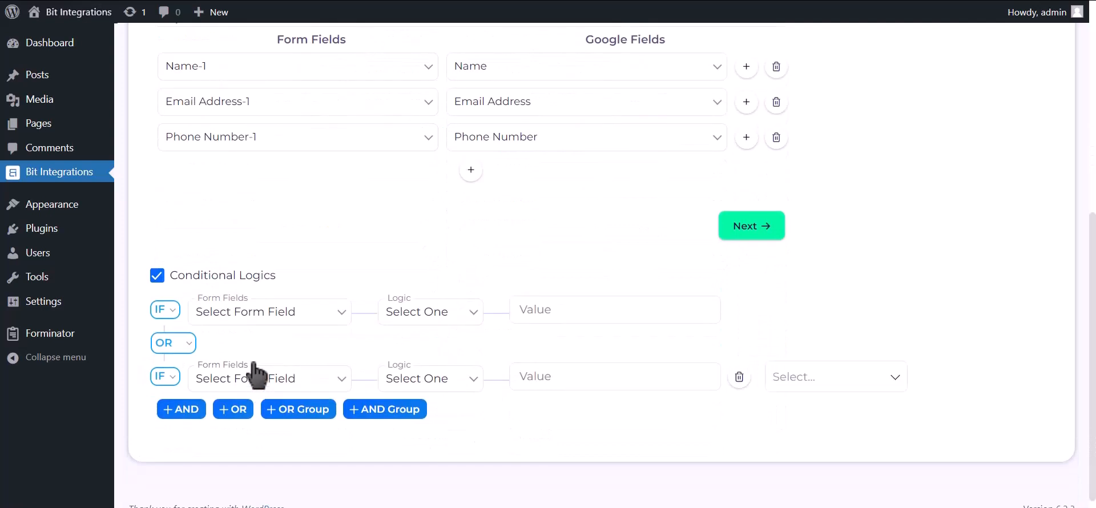
left_click(220, 279)
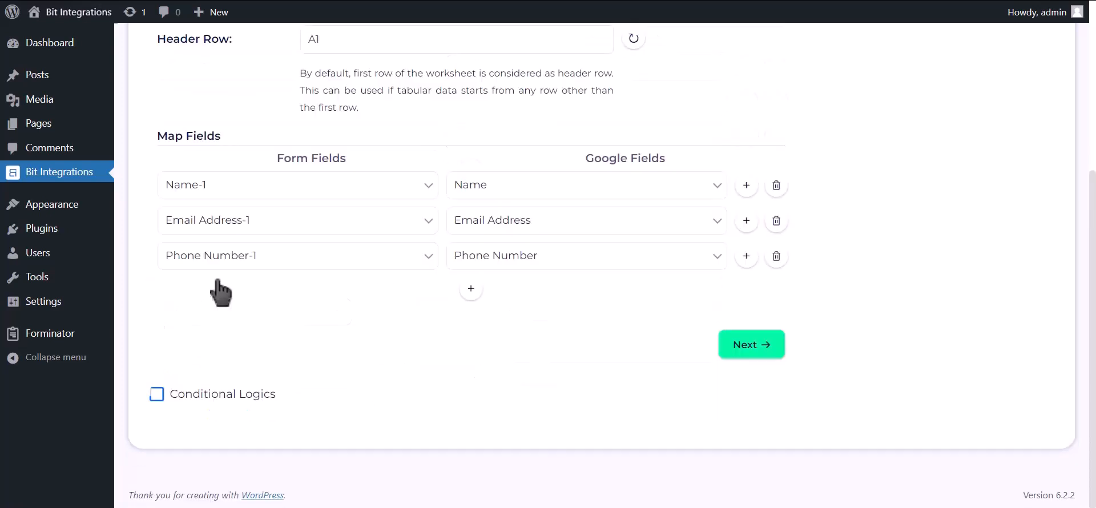
left_click(751, 344)
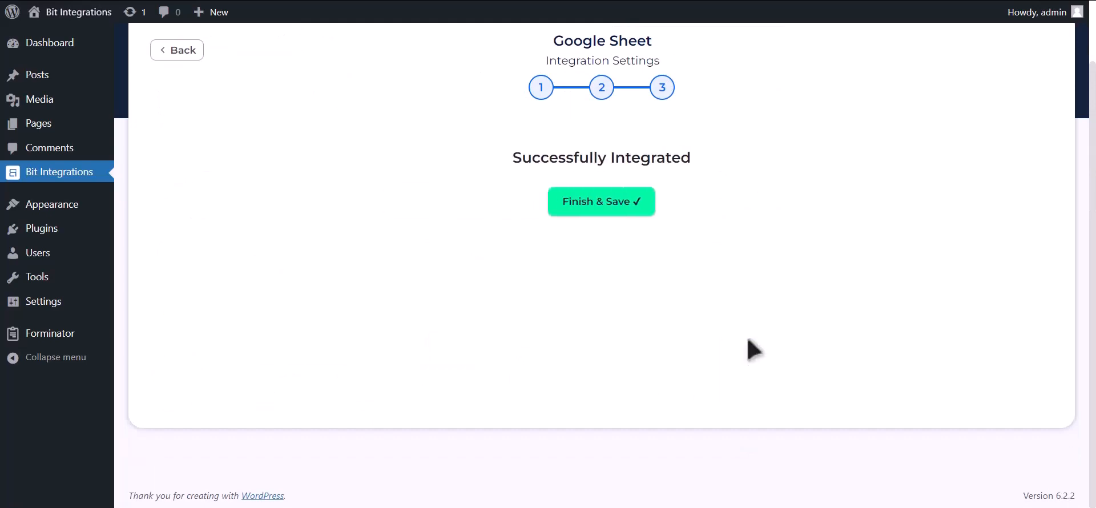
left_click(638, 208)
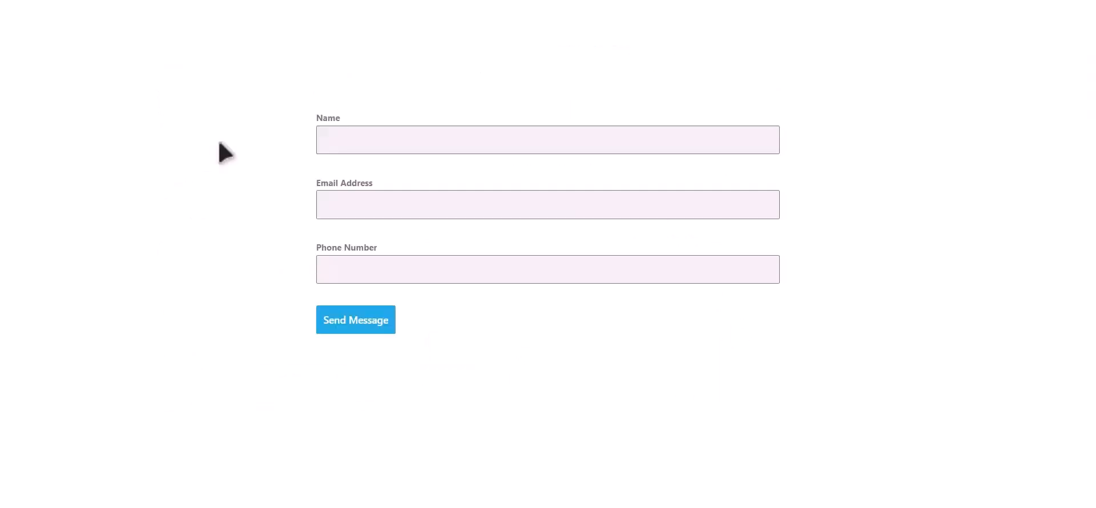
Fill the contact form with name 'Bit Integrations', a test e-mail address and phone number, then submit it
left_click(438, 134)
type("Bit Integrations")
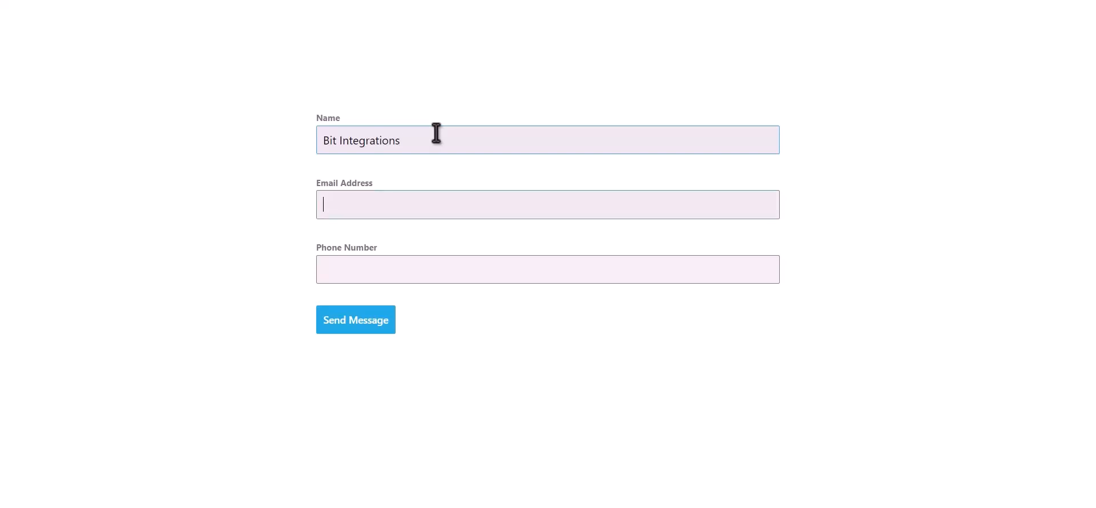
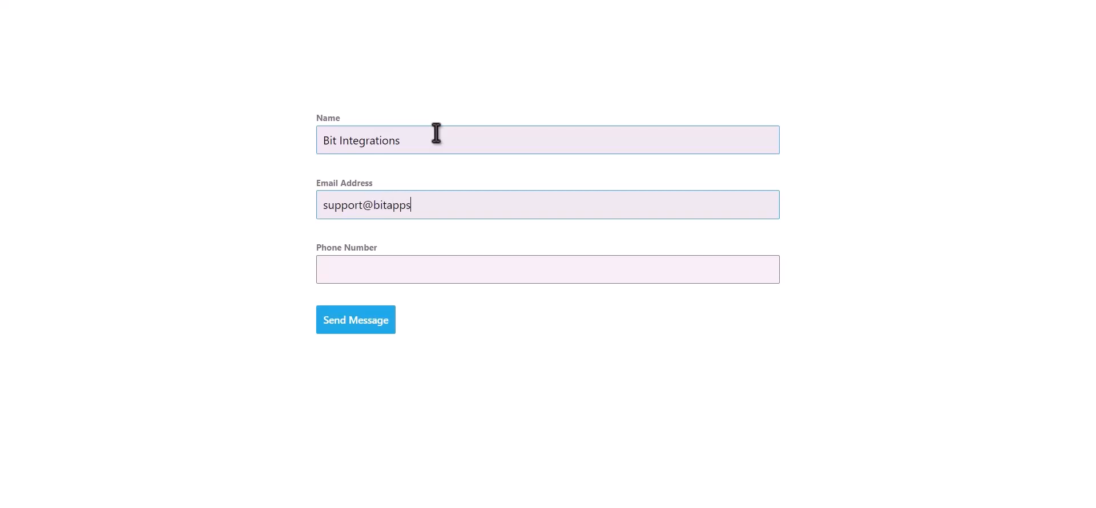
type("444555")
type("666")
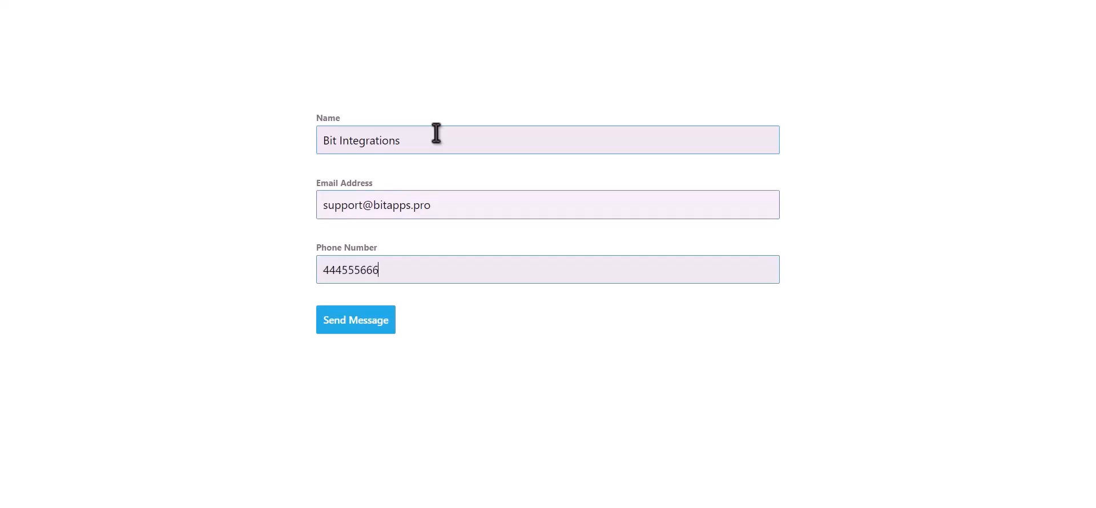
left_click(379, 325)
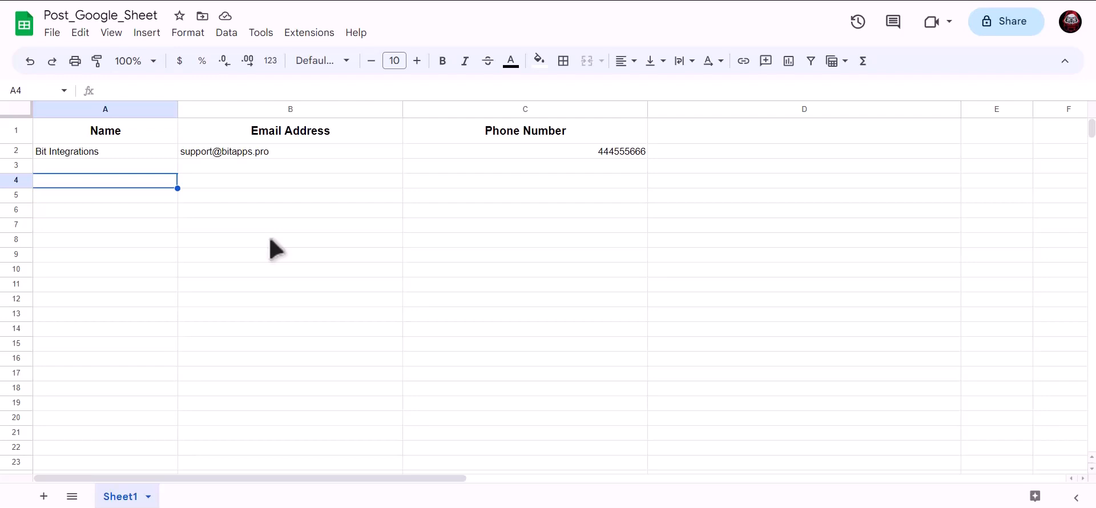
Check cells A2, B2 and C2 in Post_Google_Sheet hold the submitted name, e-mail and phone number
left_click(154, 151)
left_click(230, 153)
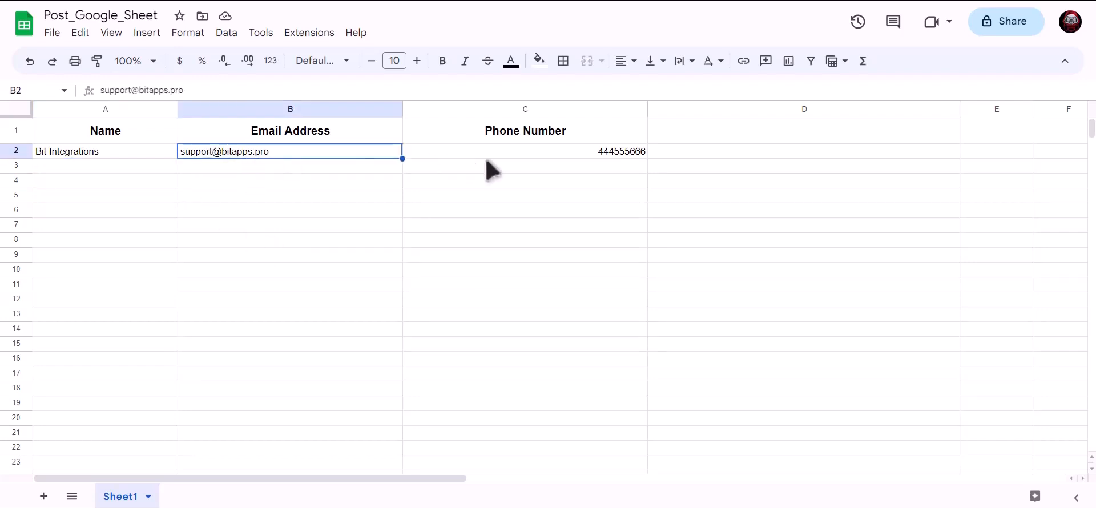
left_click(518, 156)
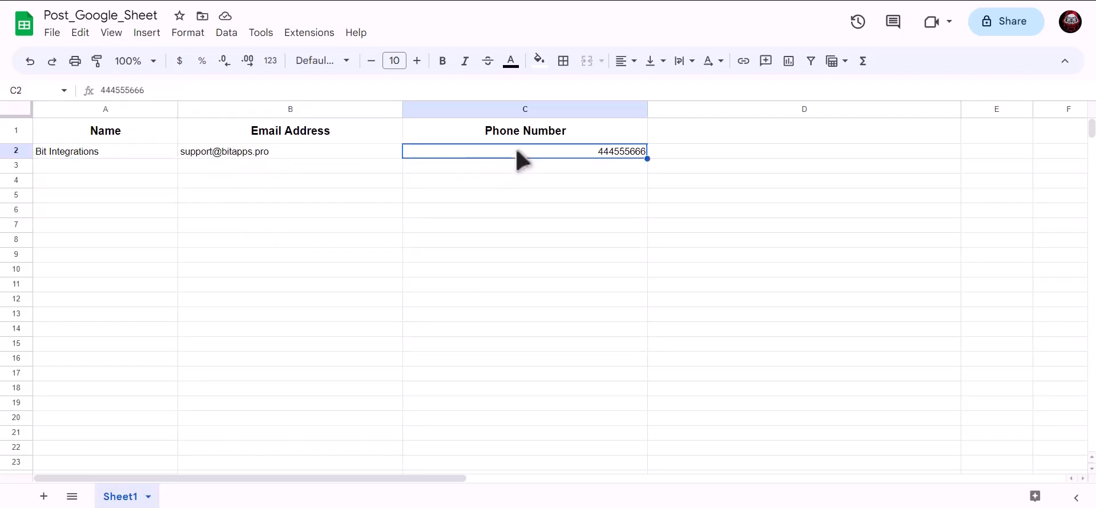
left_click(319, 215)
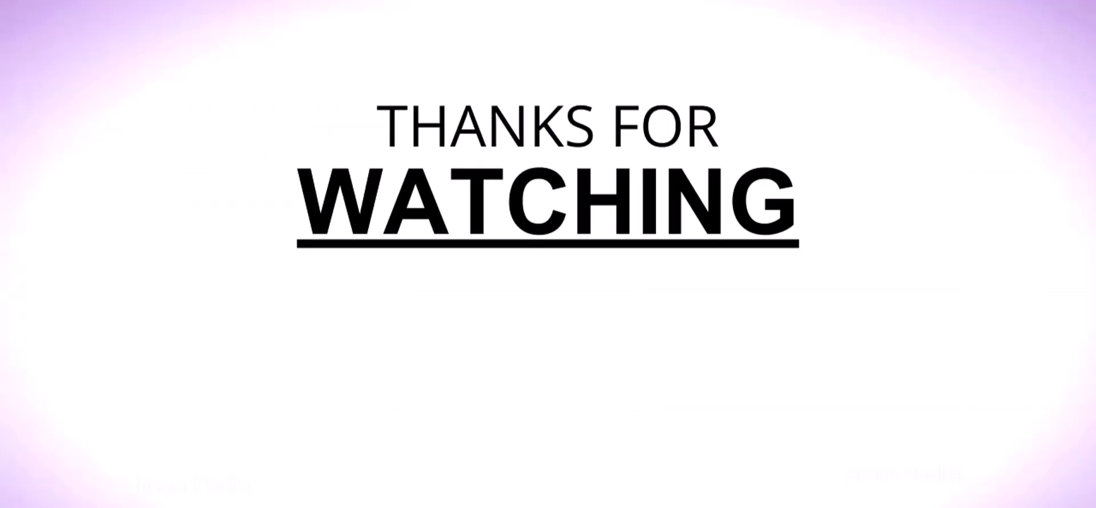